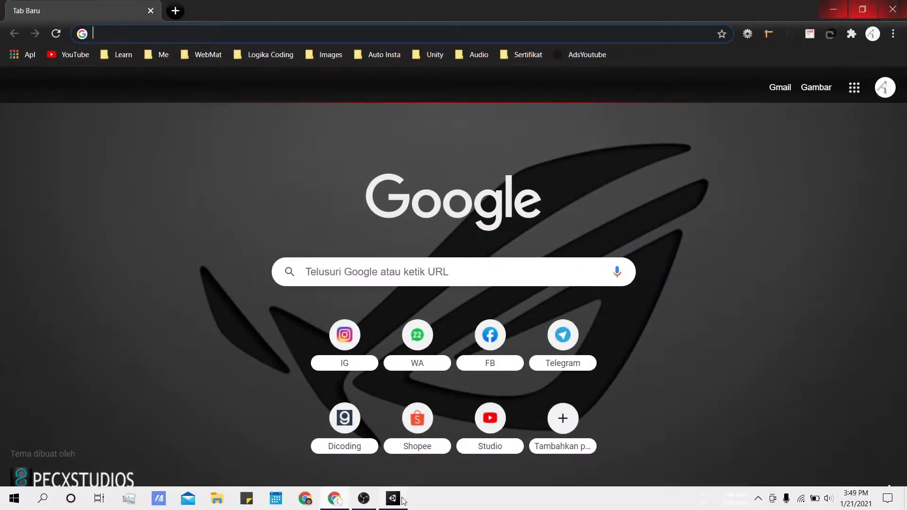
Switch from Chrome to the Unity editor showing the Game Development Pemula SampleScene.
left_click(407, 500)
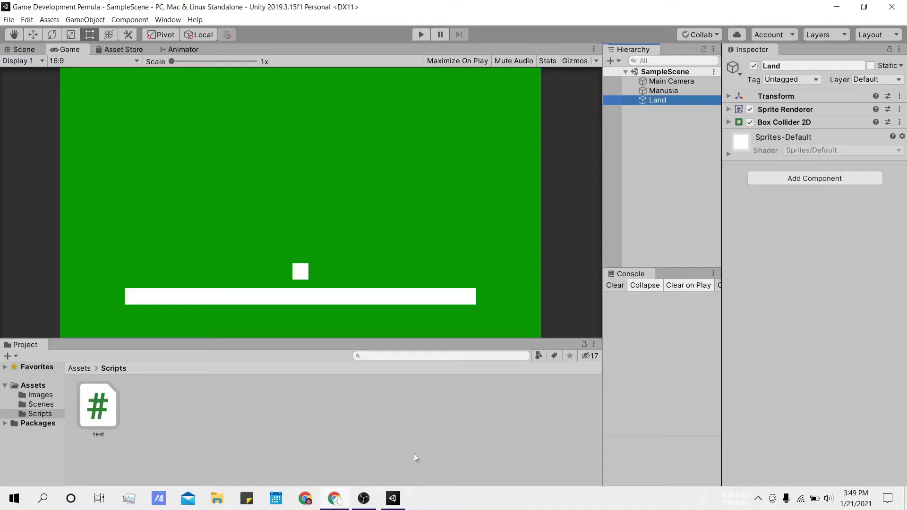
left_click(642, 159)
left_click(666, 99)
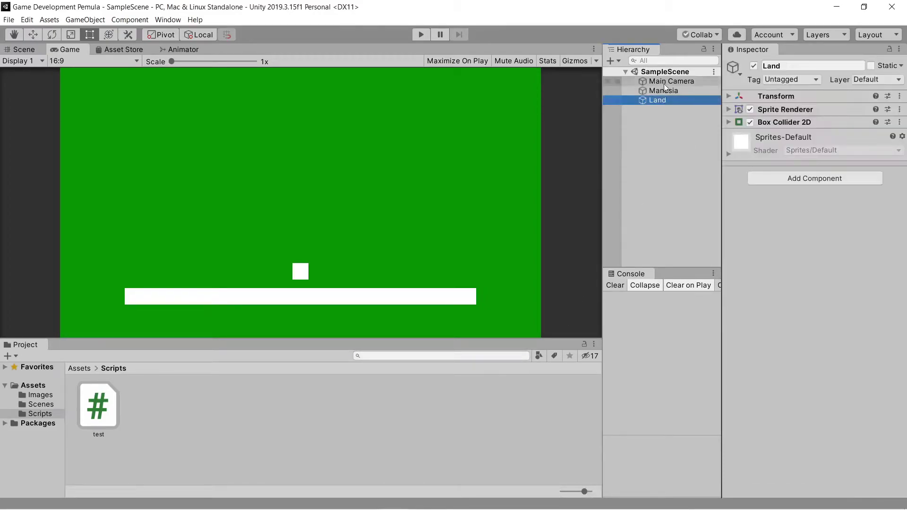
left_click(420, 35)
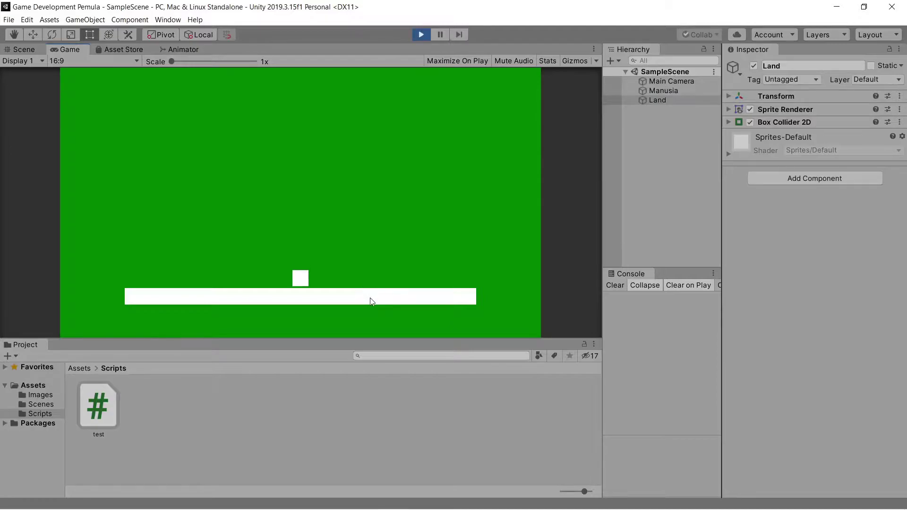
key("Left")
key("Right")
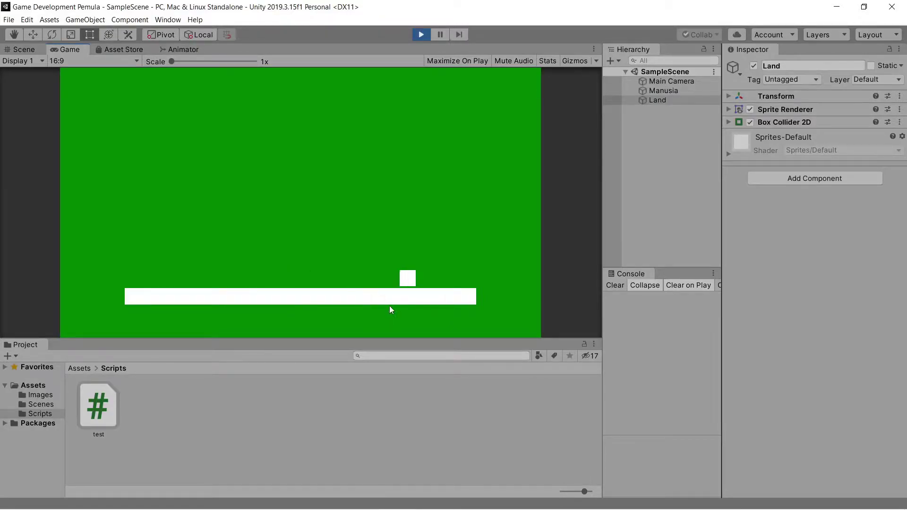
key("Left")
key("Right")
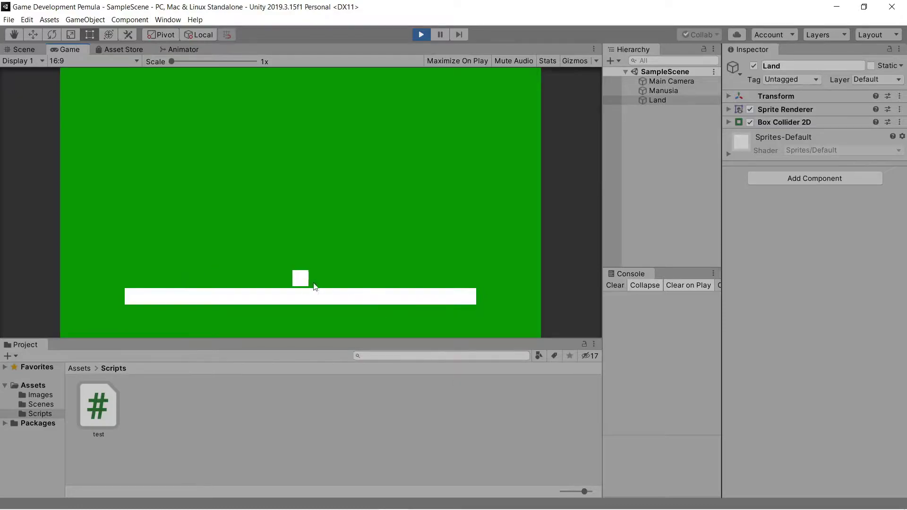
key("Left")
key("Right")
left_click(421, 34)
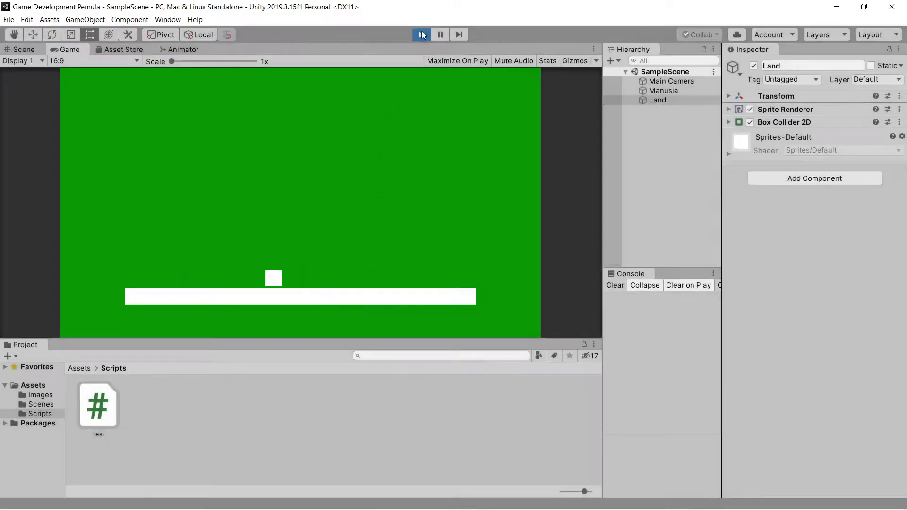
left_click(657, 98)
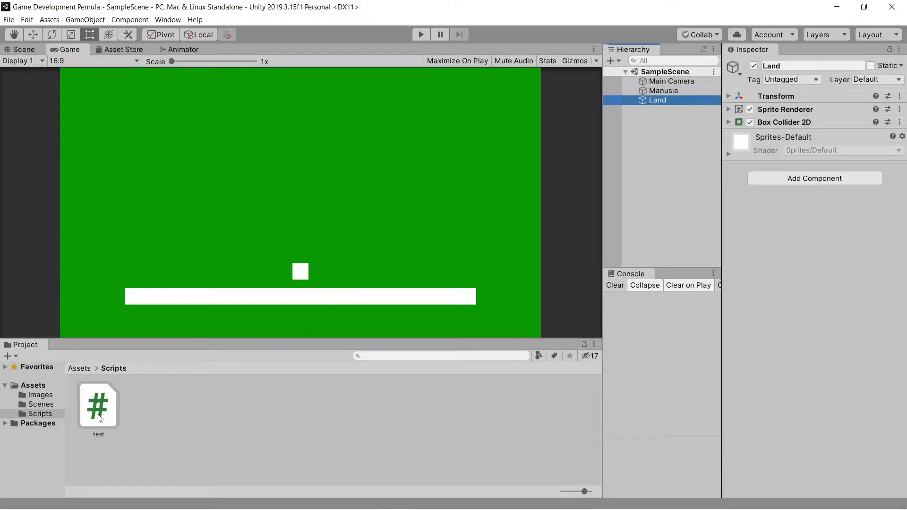
left_click(297, 275)
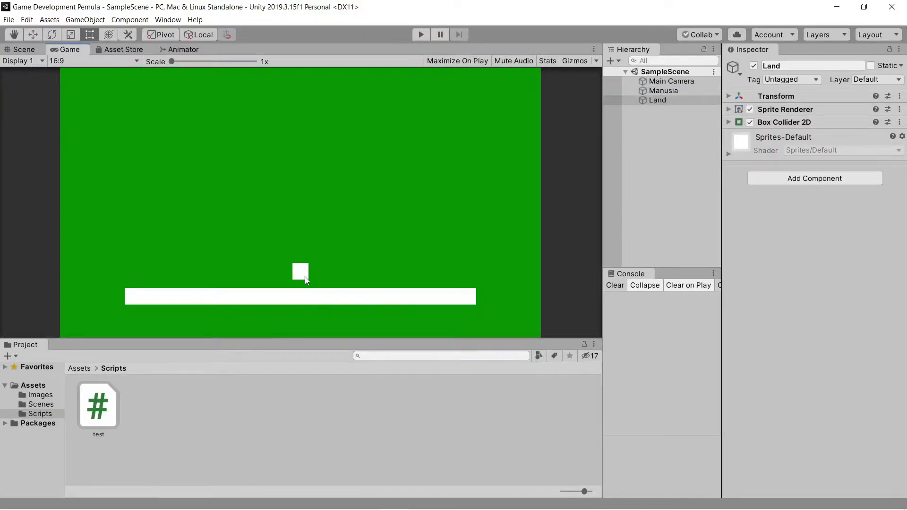
left_click(665, 91)
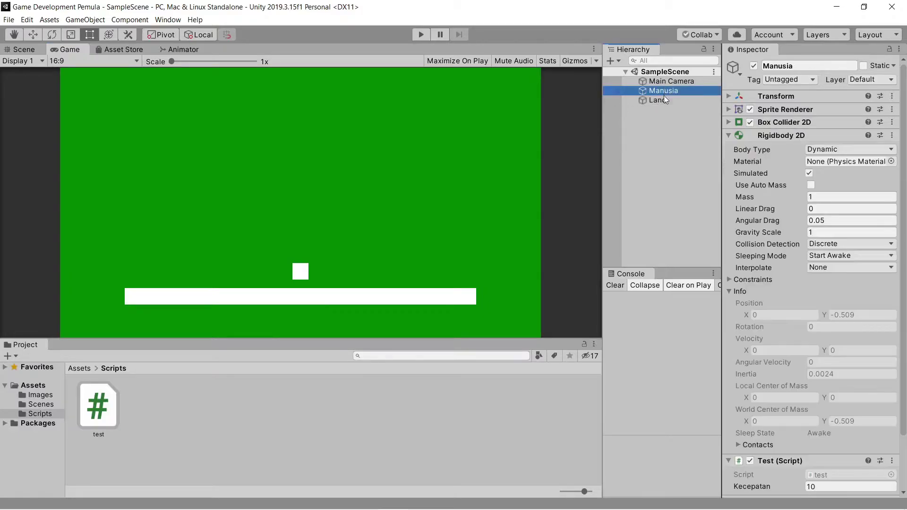
left_click(665, 99)
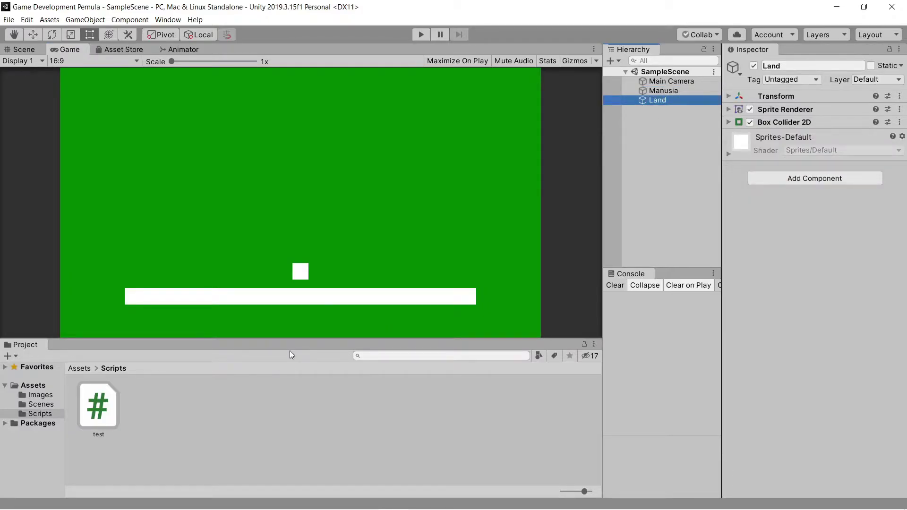
left_click(299, 279)
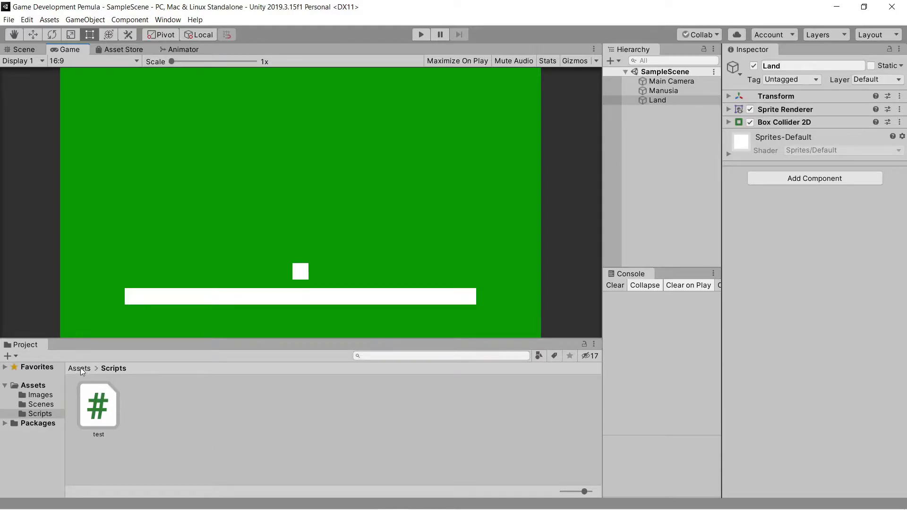
Create a new C# script named Jump in the Scripts folder.
left_click(42, 413)
right_click(158, 411)
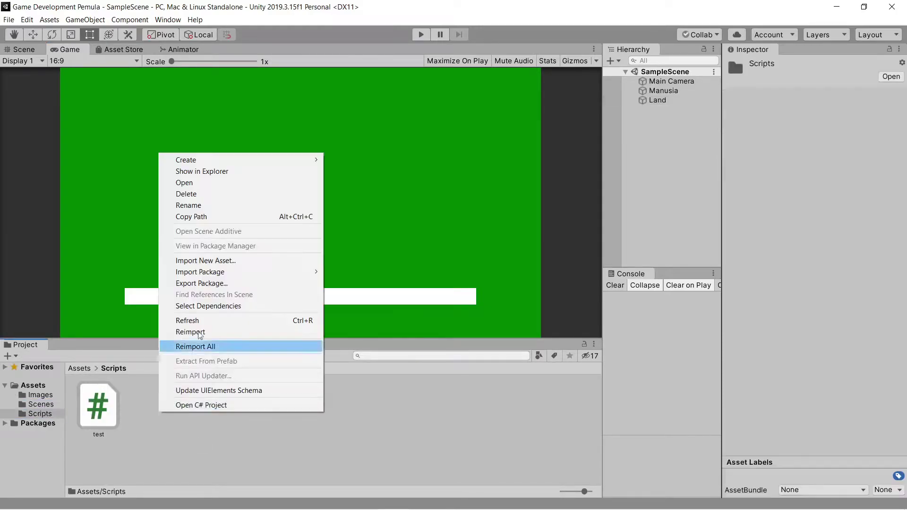
mouse_move(241, 161)
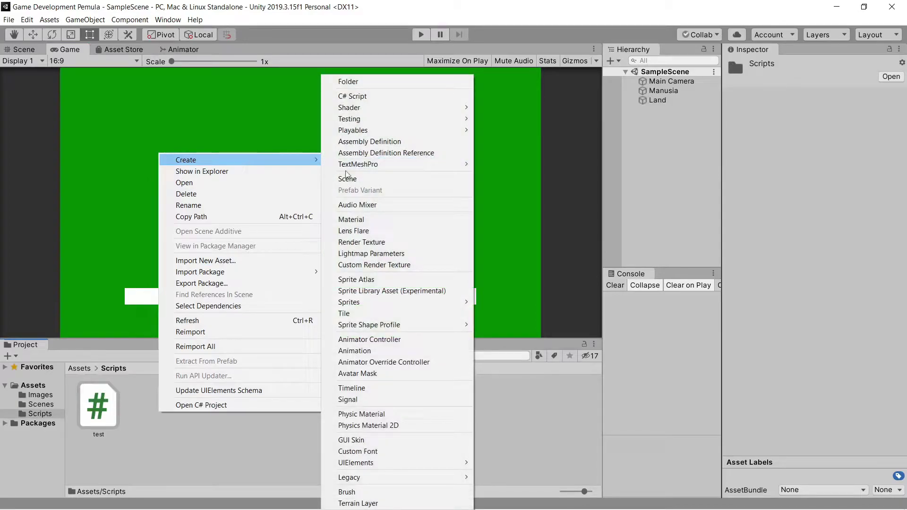
left_click(359, 97)
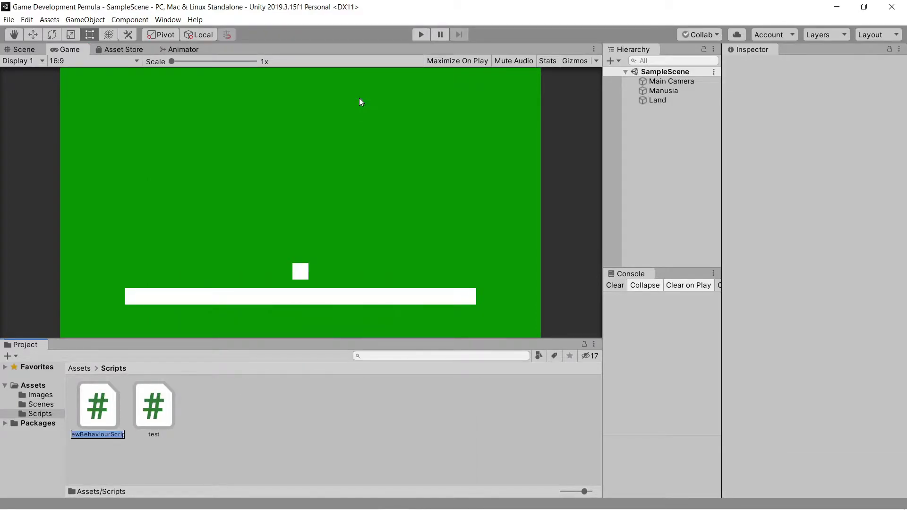
type("J")
type("ump")
key("Return")
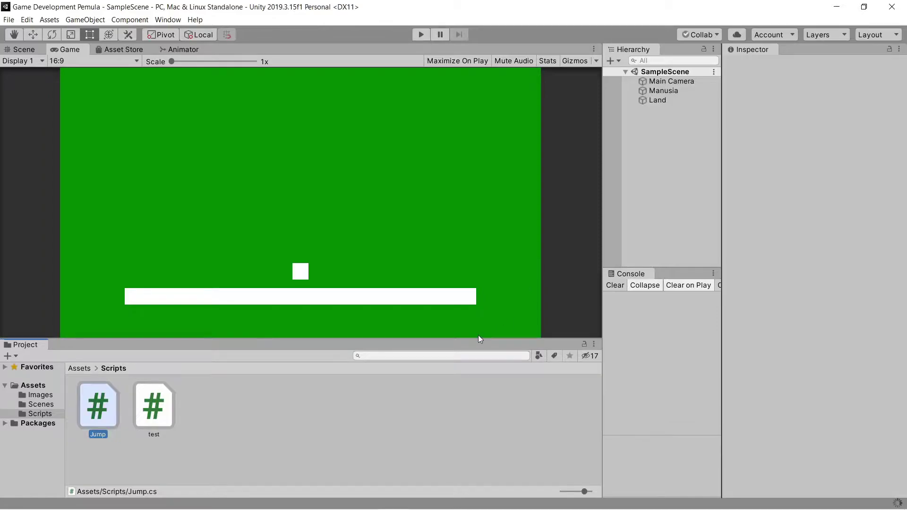
Select Manusia in the Hierarchy, then open the Jump script in Visual Studio.
left_click(674, 90)
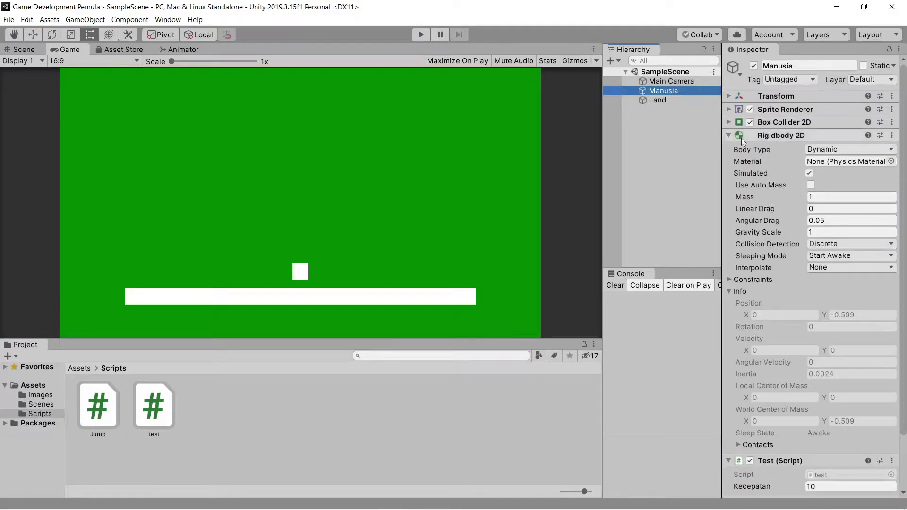
scroll(778, 294, "down", 3)
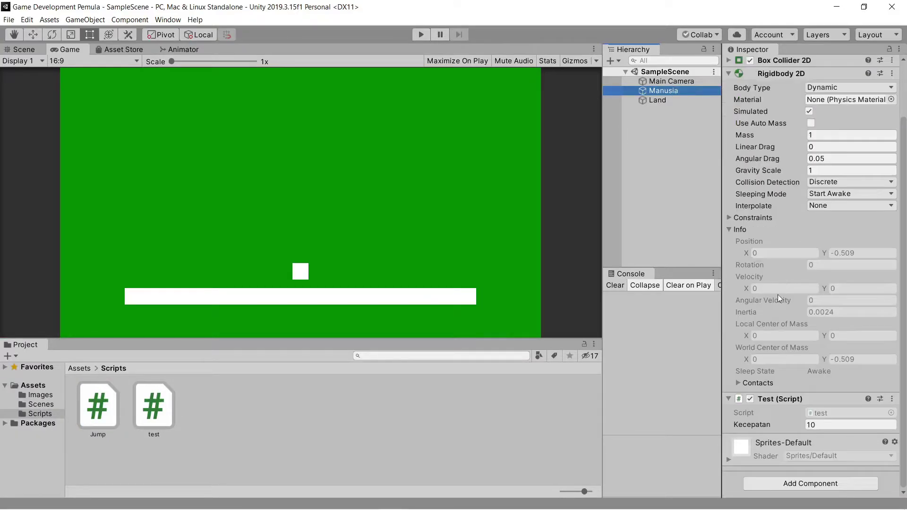
scroll(779, 288, "up", 3)
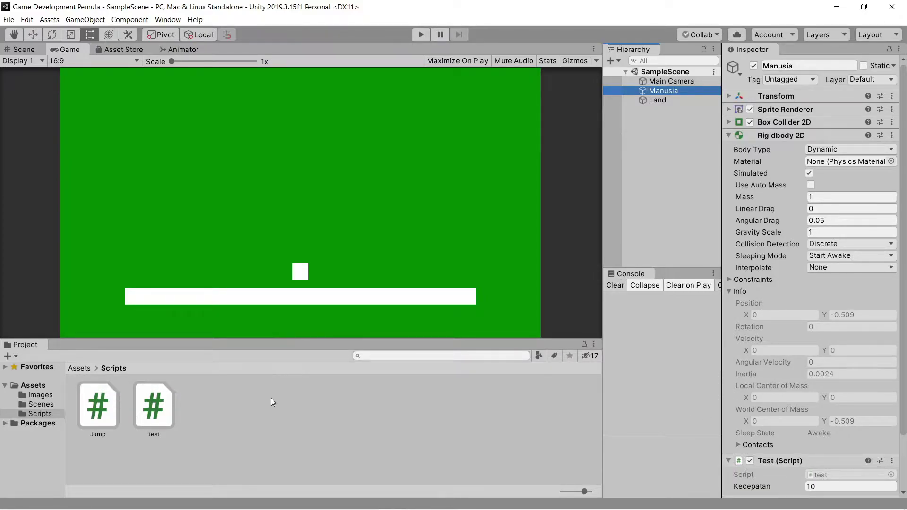
double_click(110, 407)
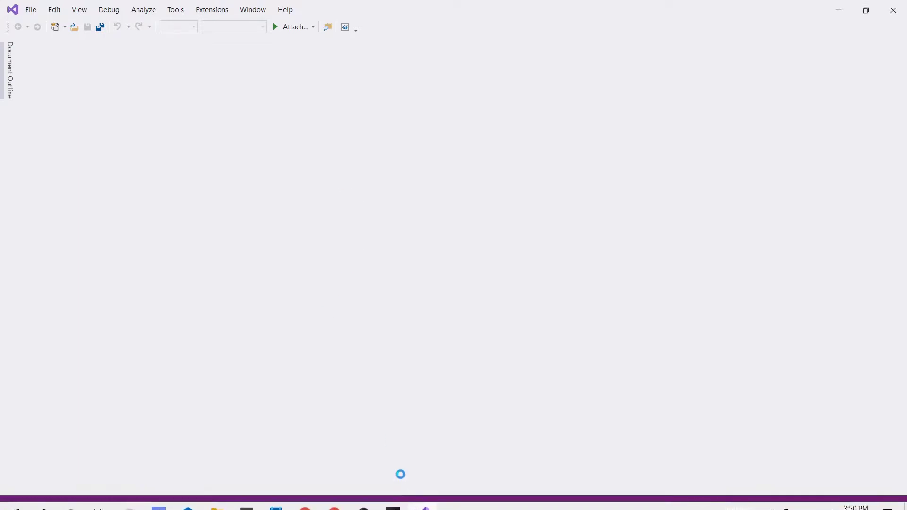
Delete the Start and Update template comments in Jump.cs and add blank lines inside the class.
left_click(397, 497)
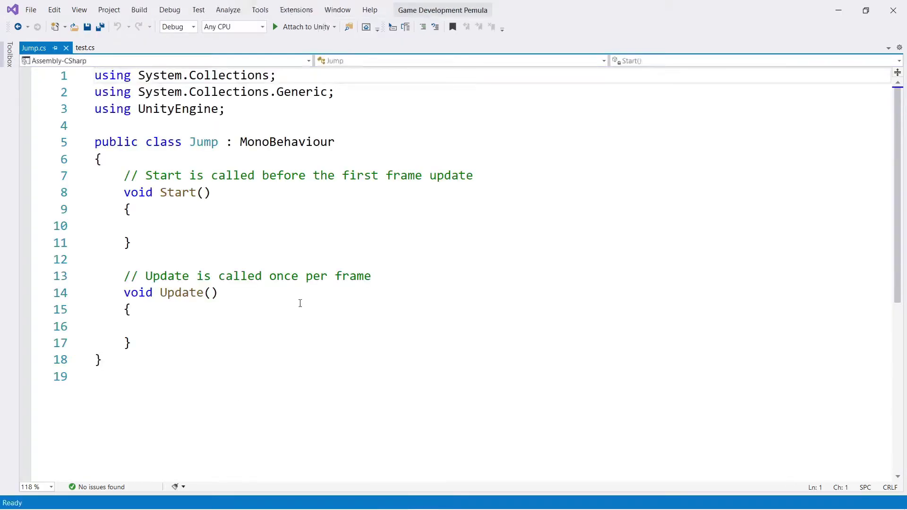
left_click_drag(391, 293, 391, 285)
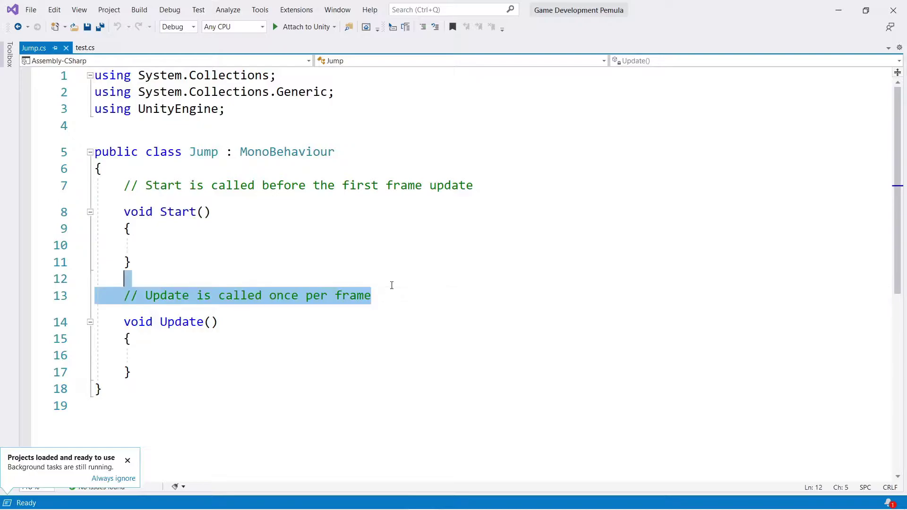
key("Delete")
left_click_drag(477, 189, 496, 169)
key("Delete")
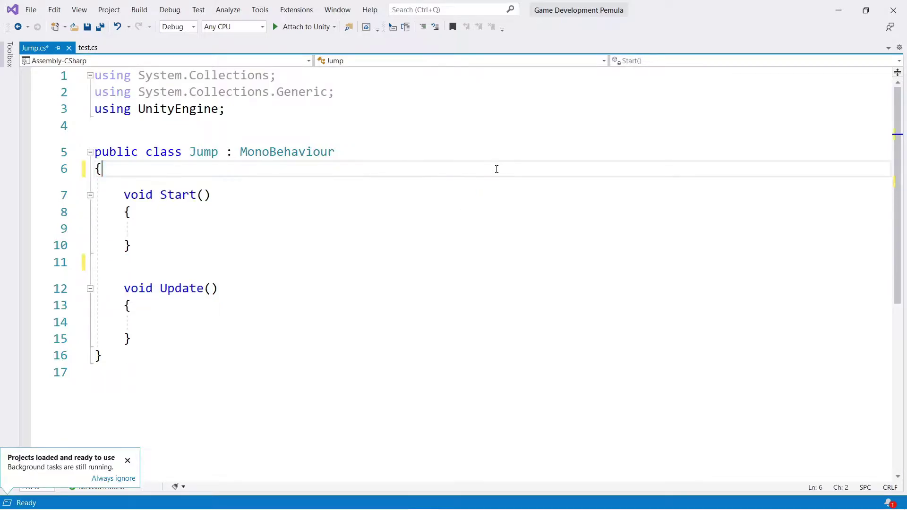
key("Return")
left_click(531, 187)
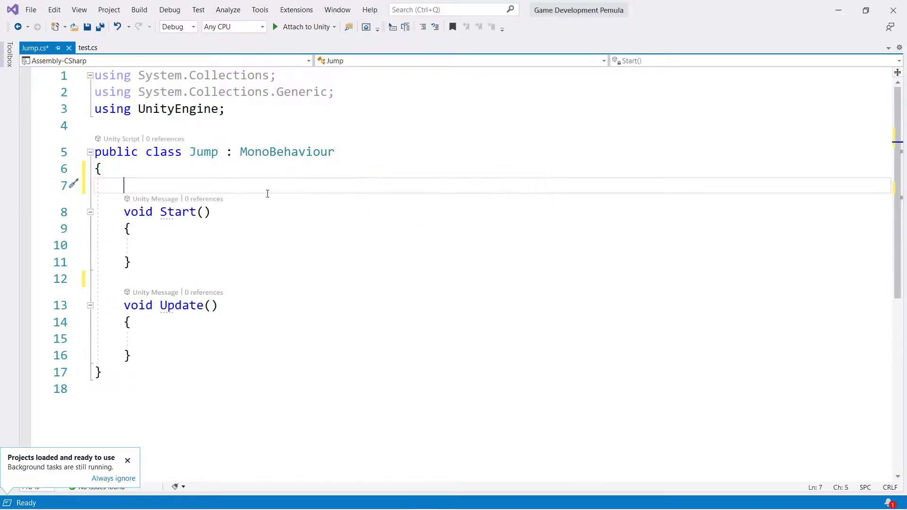
key("Return")
key("Up")
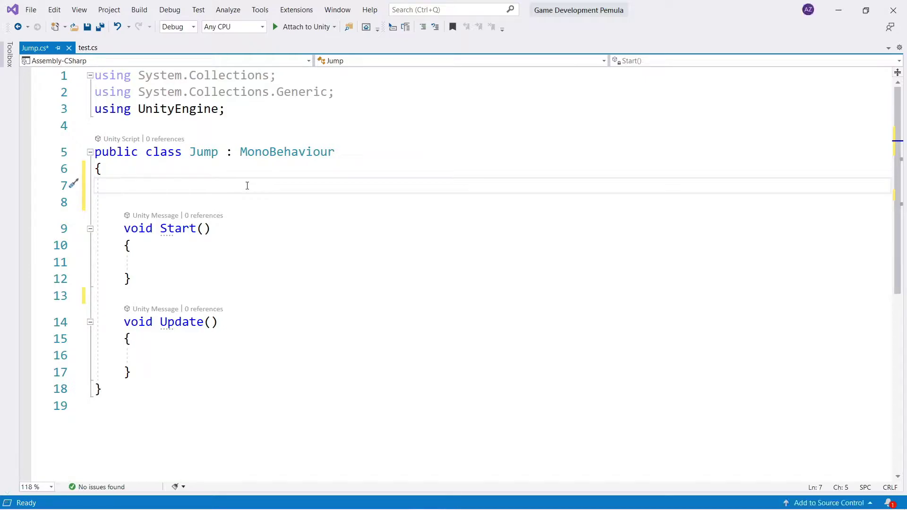
Declare a private Rigidbody2D field named rB and remove the extra blank line.
type("private")
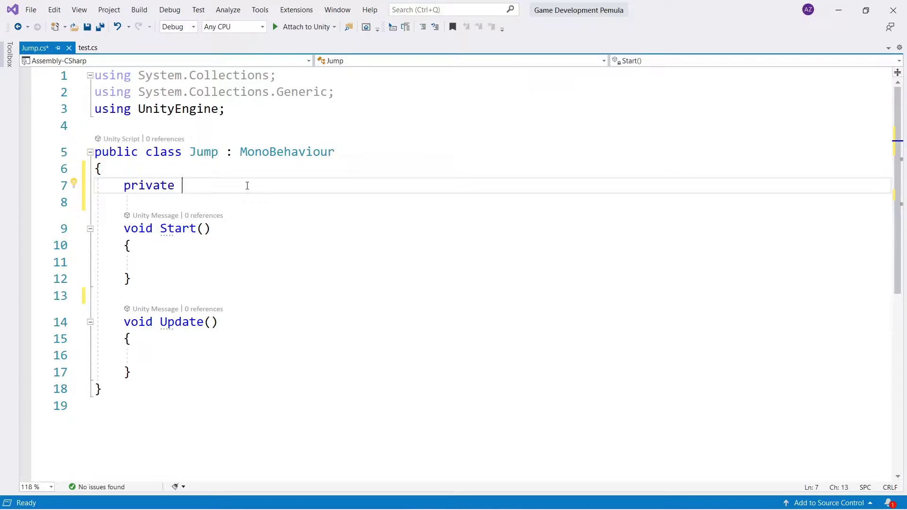
type("R")
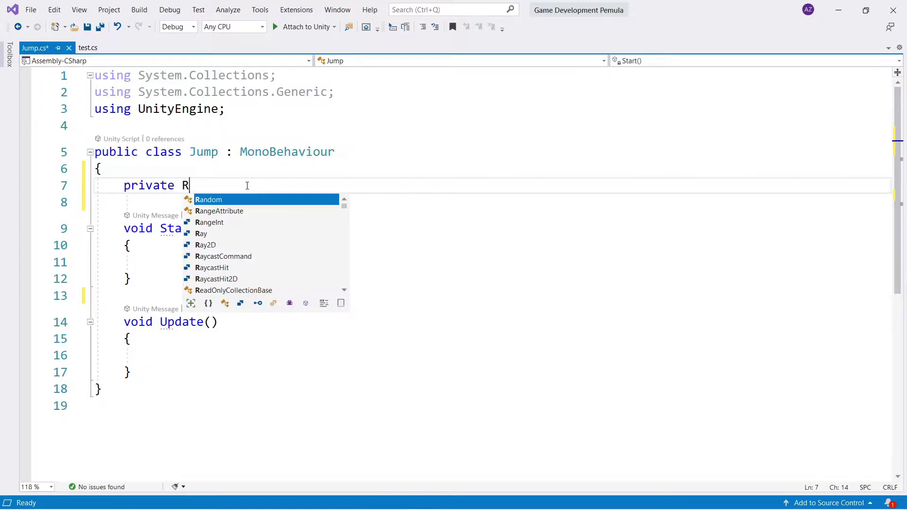
type("igi")
key("Down")
key("Return")
key("Return")
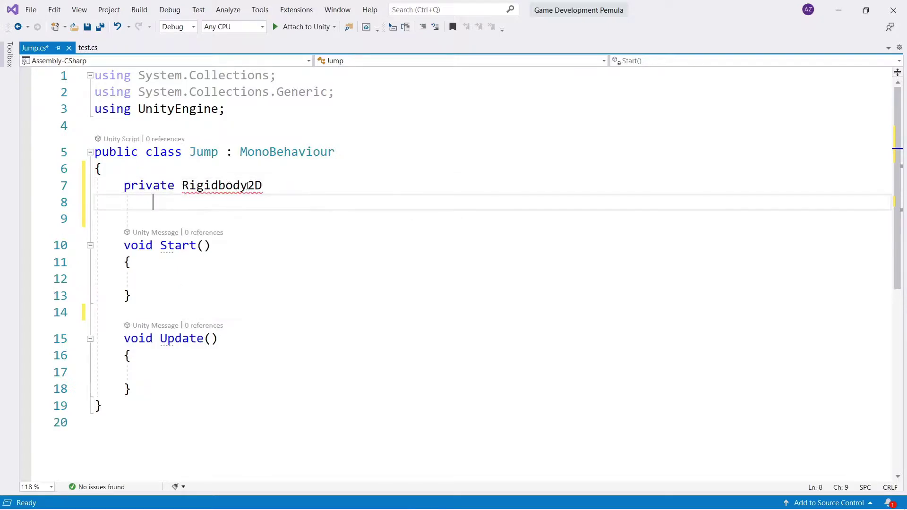
left_click(304, 183)
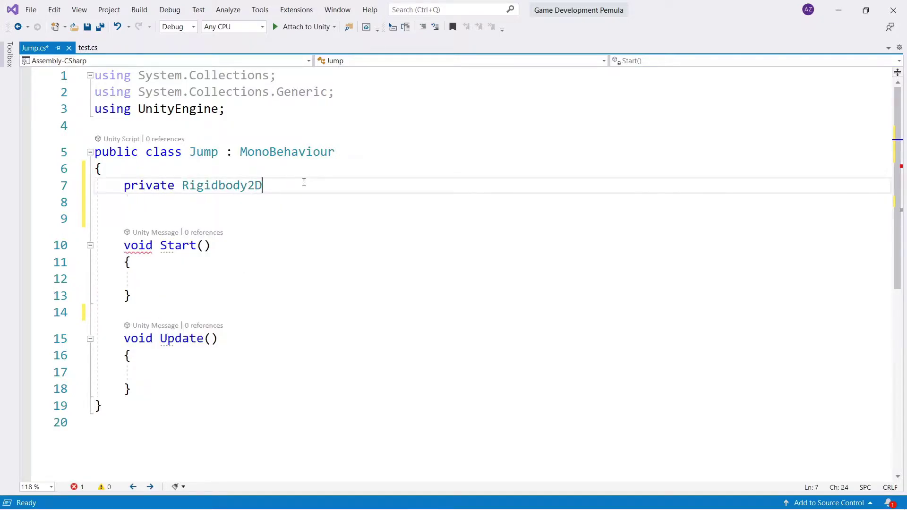
type(" rb;")
key("Left")
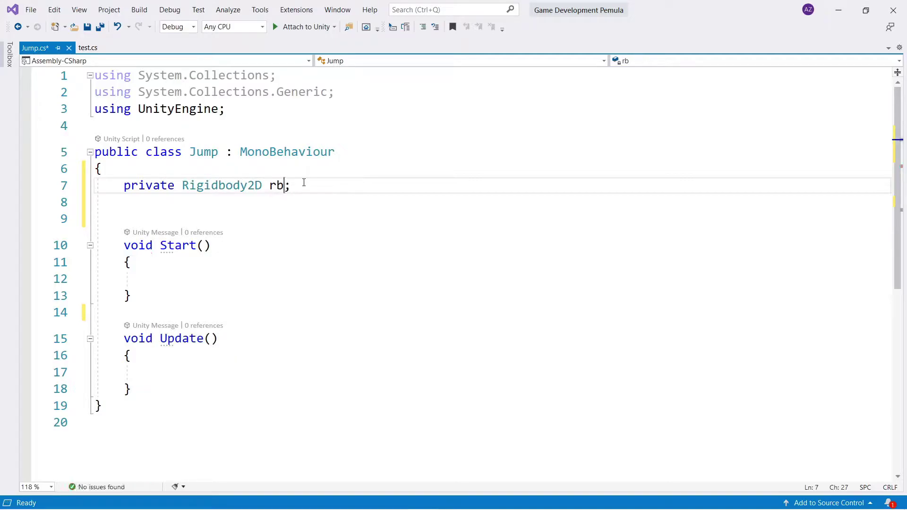
key("BackSpace")
type("B")
left_click(309, 198)
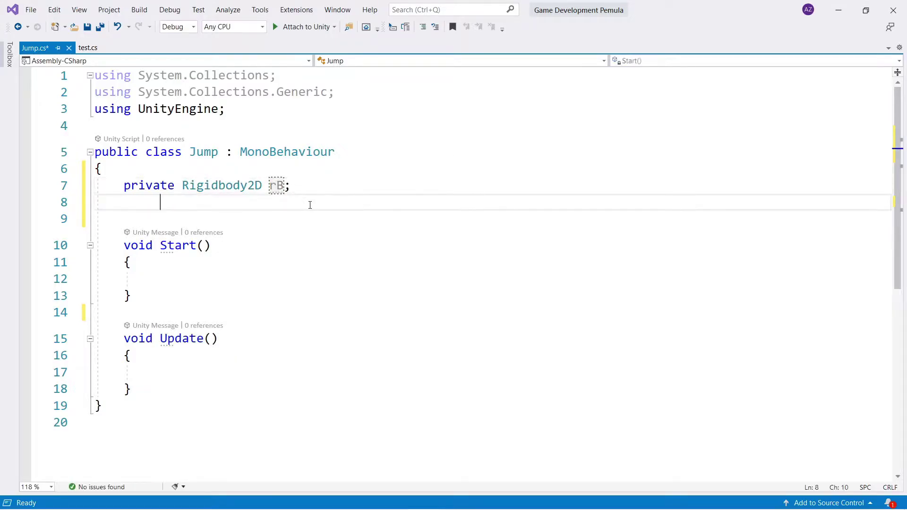
key("shift+Left")
key("BackSpace")
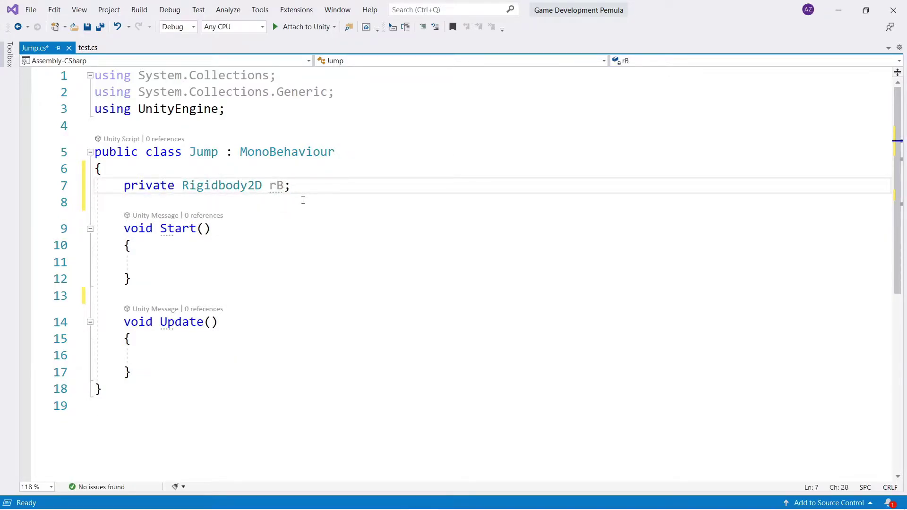
Add a public float field named tinggiLoncatan below rB.
left_click(303, 200)
type("pr")
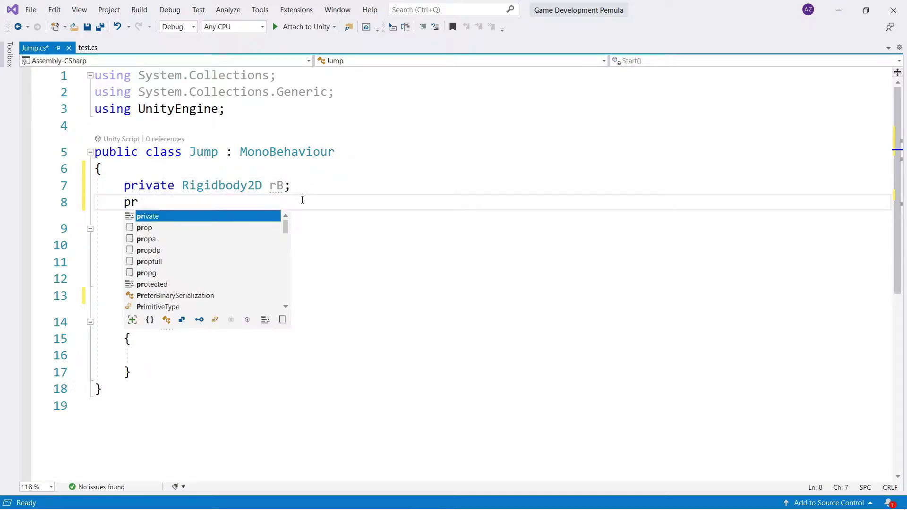
key("BackSpace")
type("ublic ")
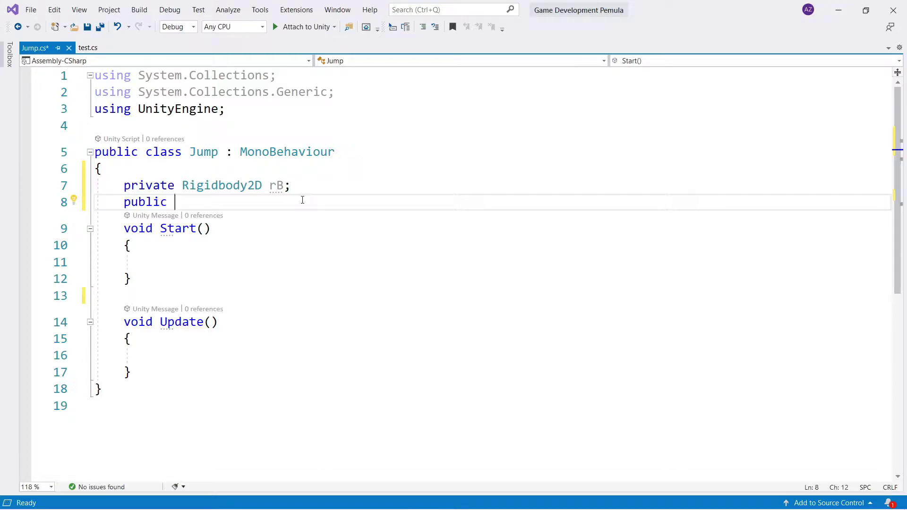
type("tinggi")
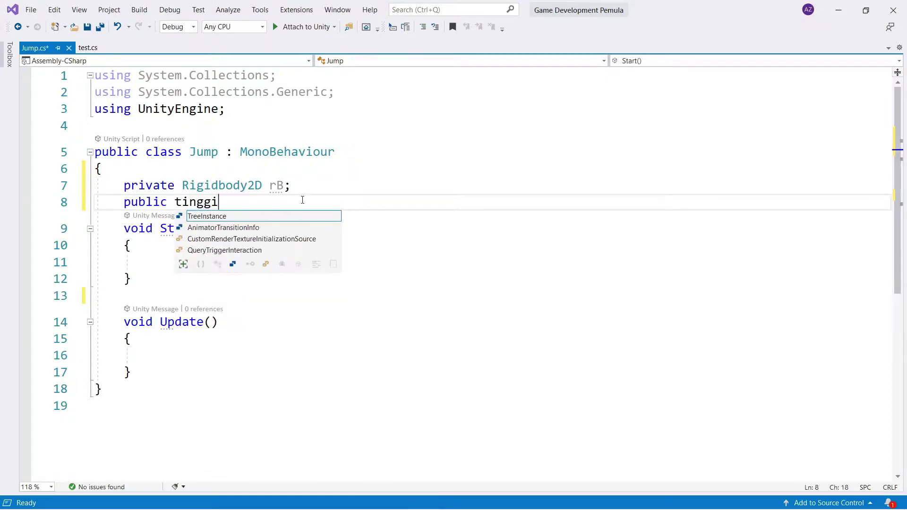
type("Loncatan")
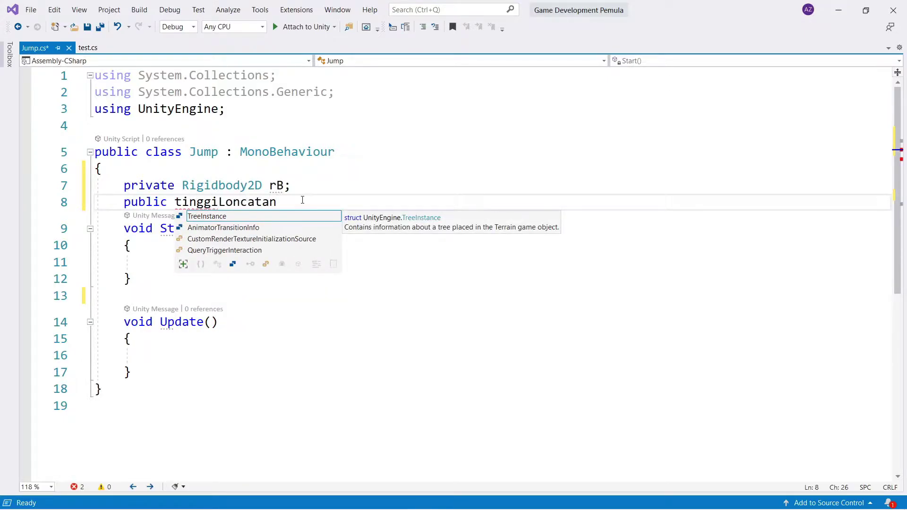
key("Escape")
type(";")
key("Return")
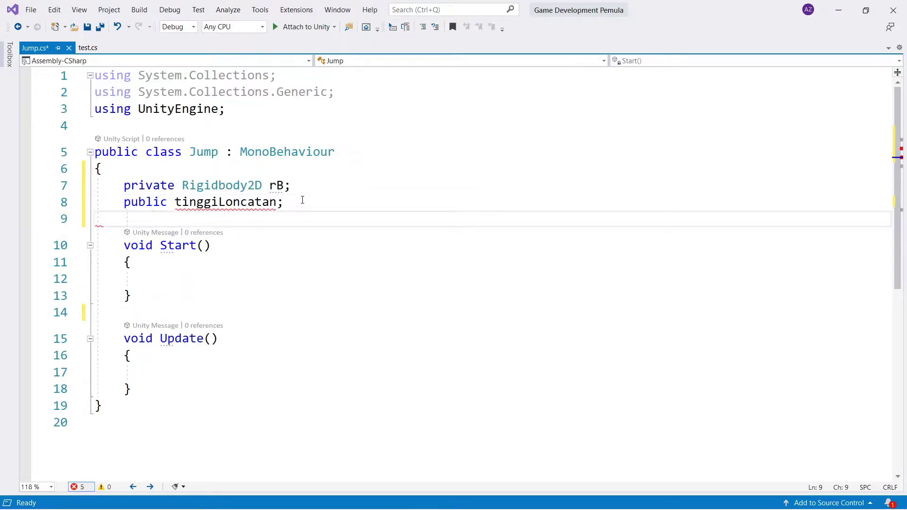
key("Up")
key("Right")
key("Right")
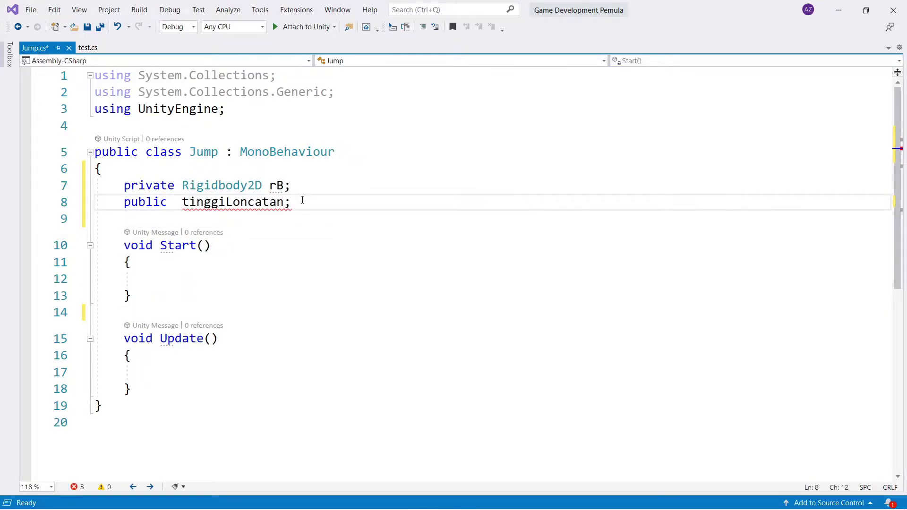
type("float")
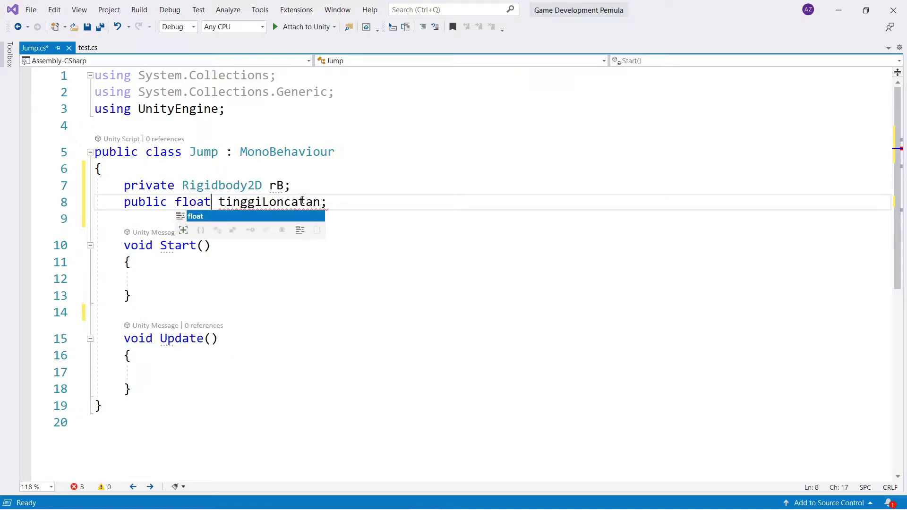
key("End")
key("Down")
key("Down")
Write rB = GetComponent<Rigidbody2D>(); inside the Start method.
key("Down")
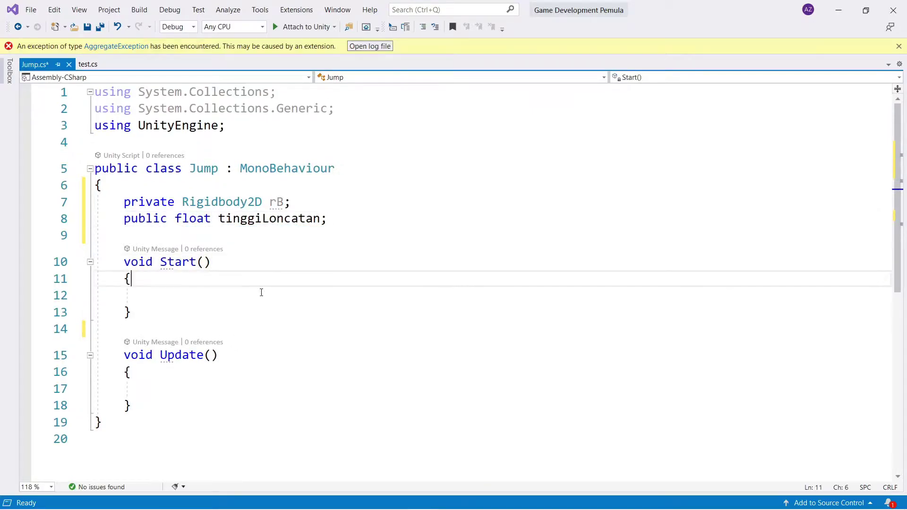
key("Down")
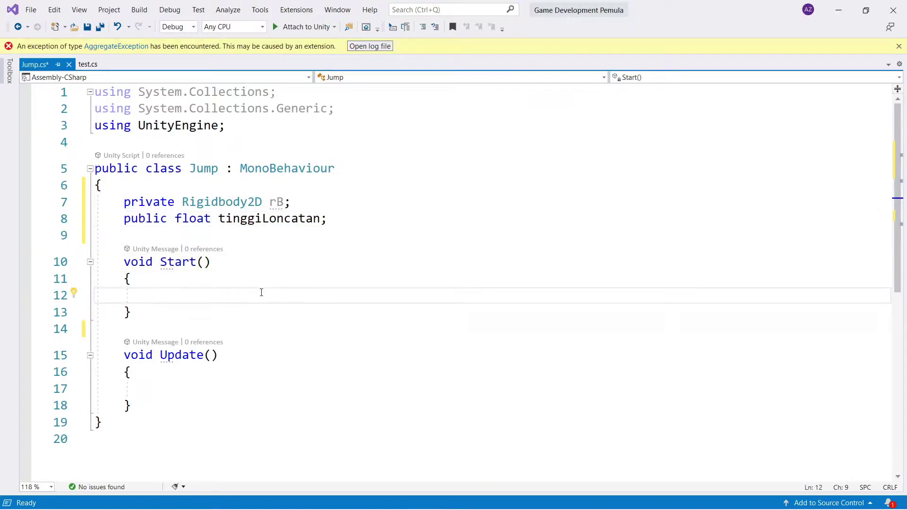
type("rB")
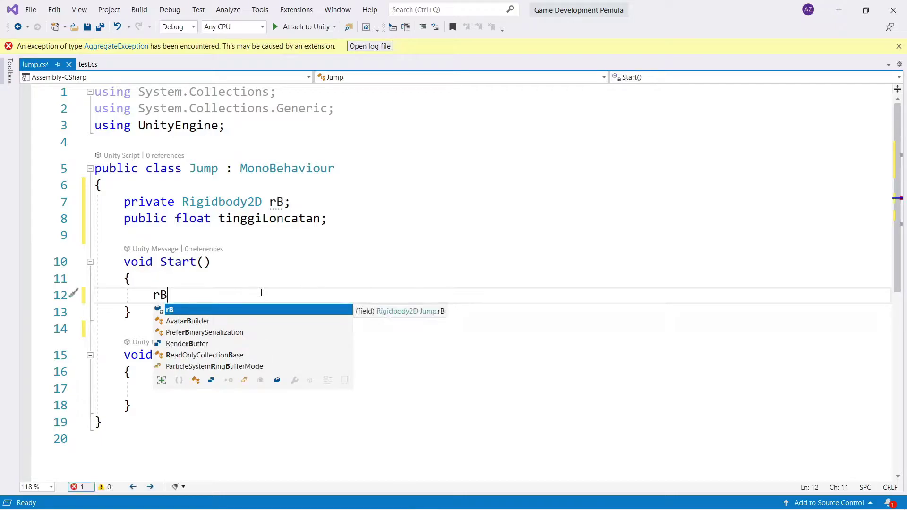
type(" = G")
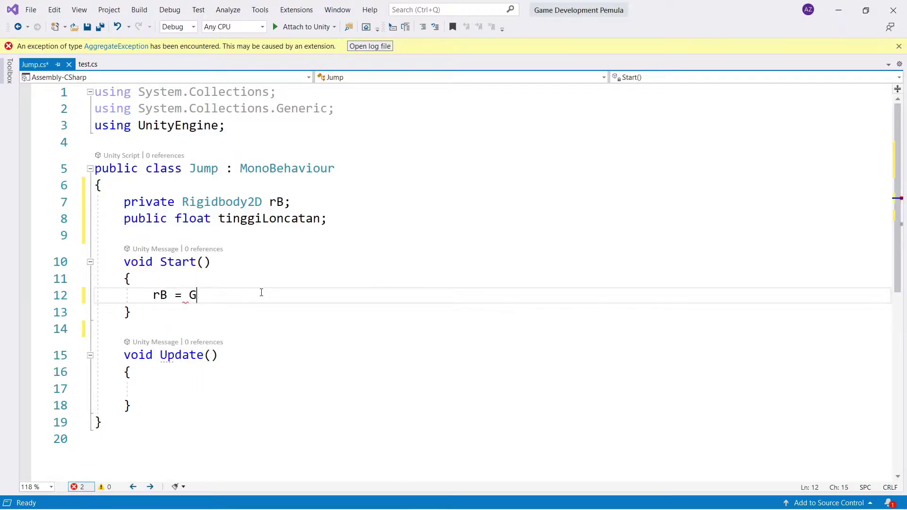
type("ec")
key("BackSpace")
key("BackSpace")
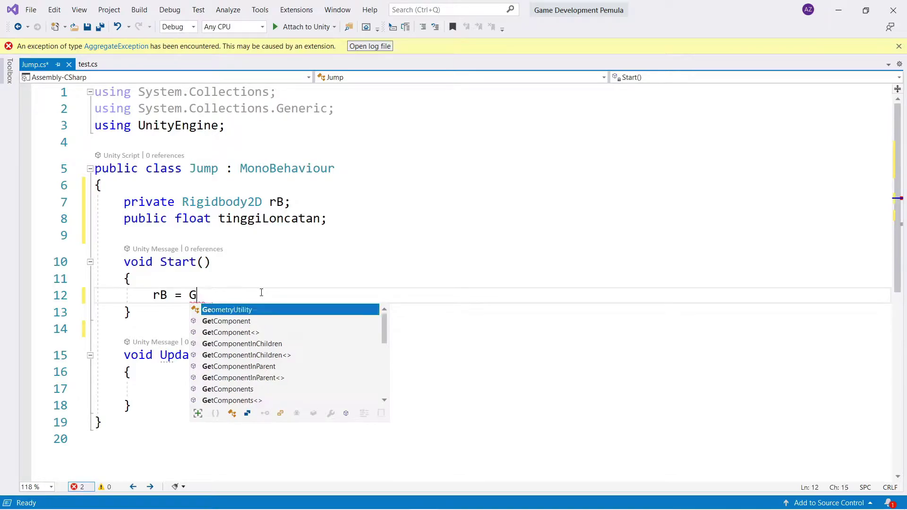
type("etC")
key("Tab")
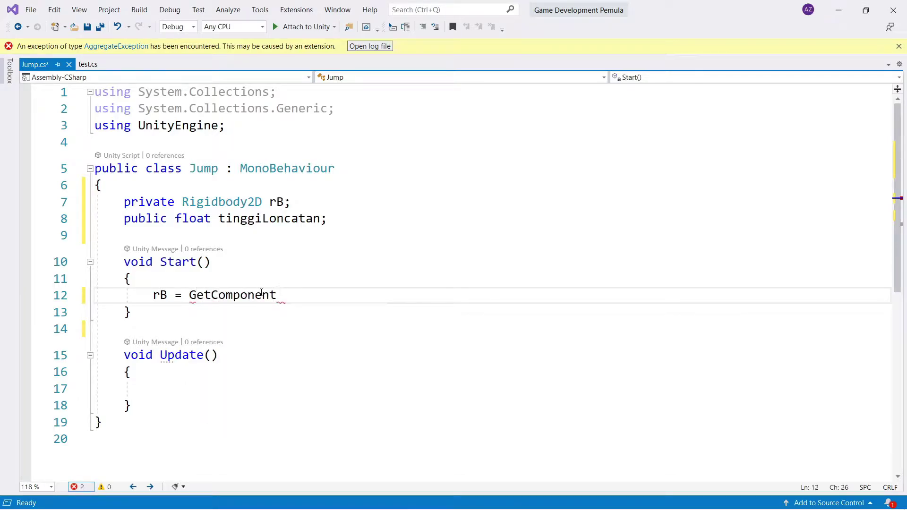
type("<R>")
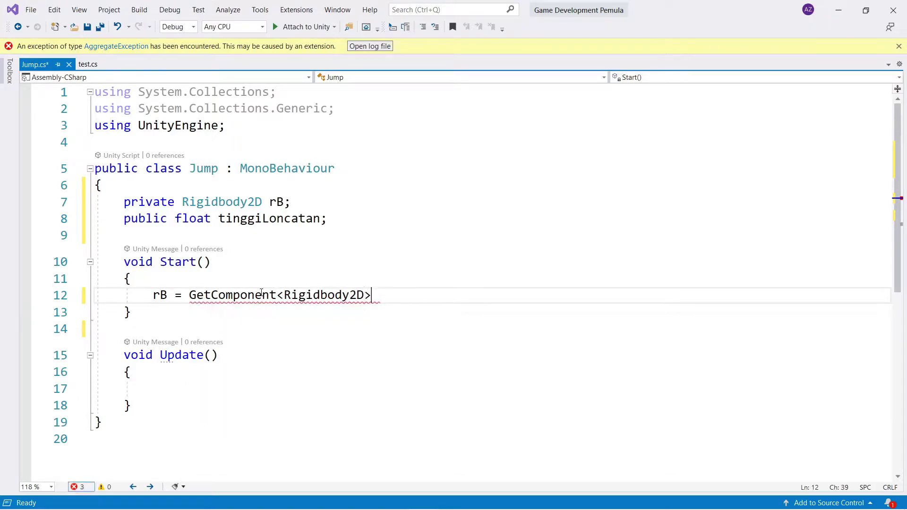
type("();")
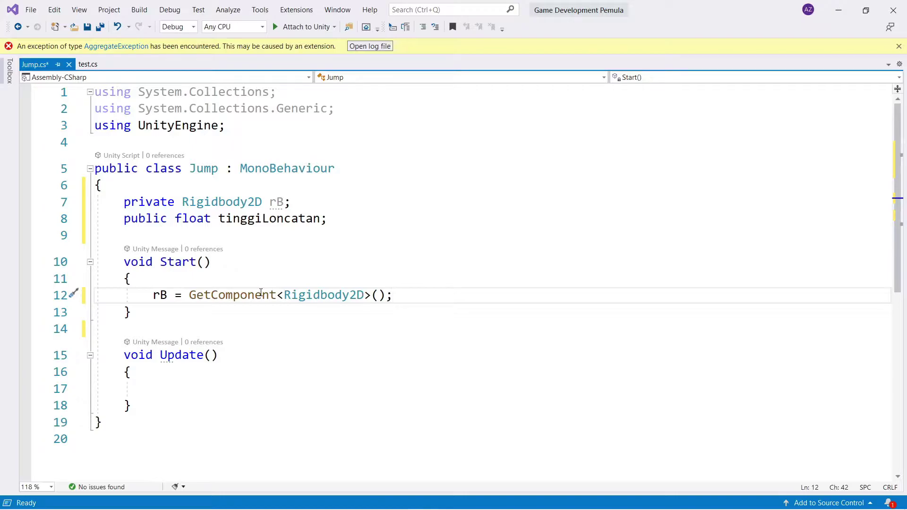
key("Down")
key("Down")
key("Down")
key("Down")
key("Down")
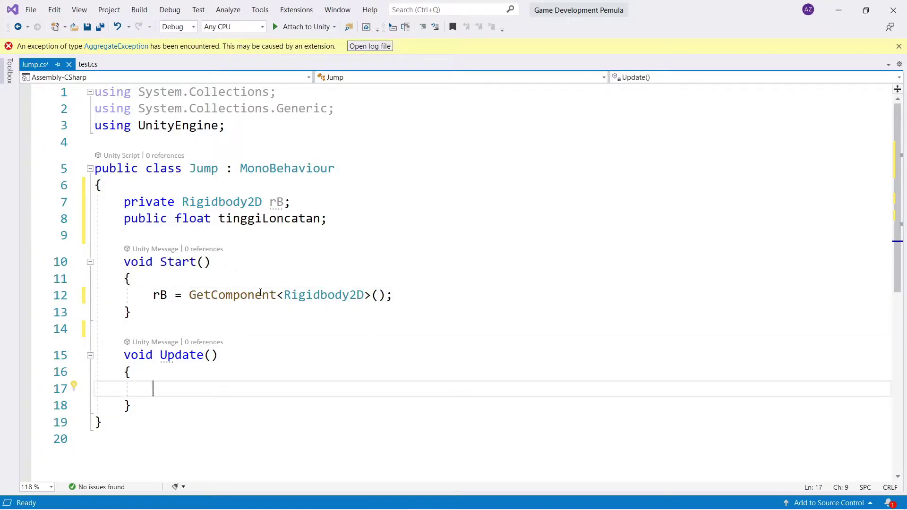
Type Input.GetButtonDown("Jump"); inside the Update method.
type("I")
type("nput.")
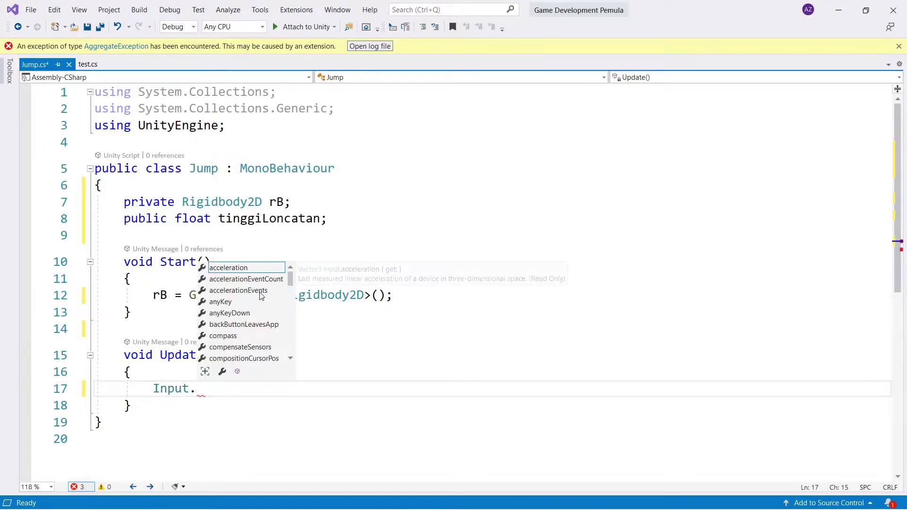
type("GetB")
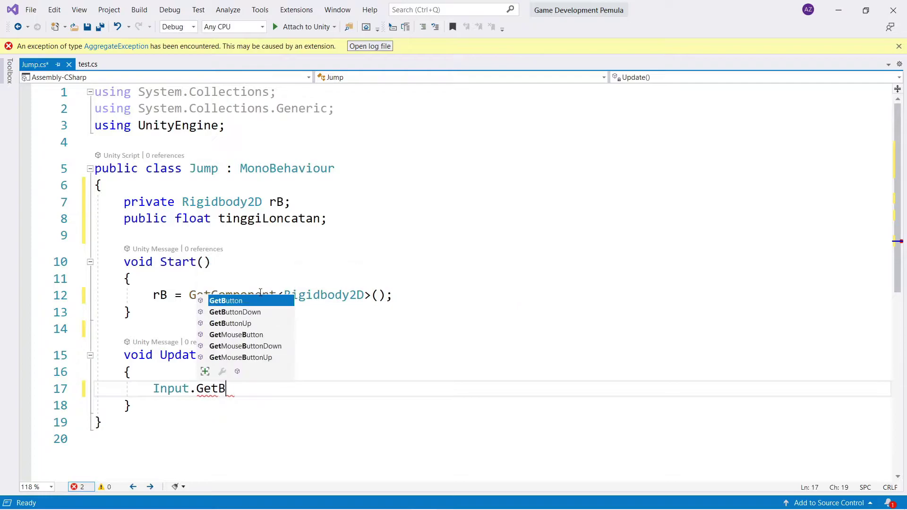
key("Tab")
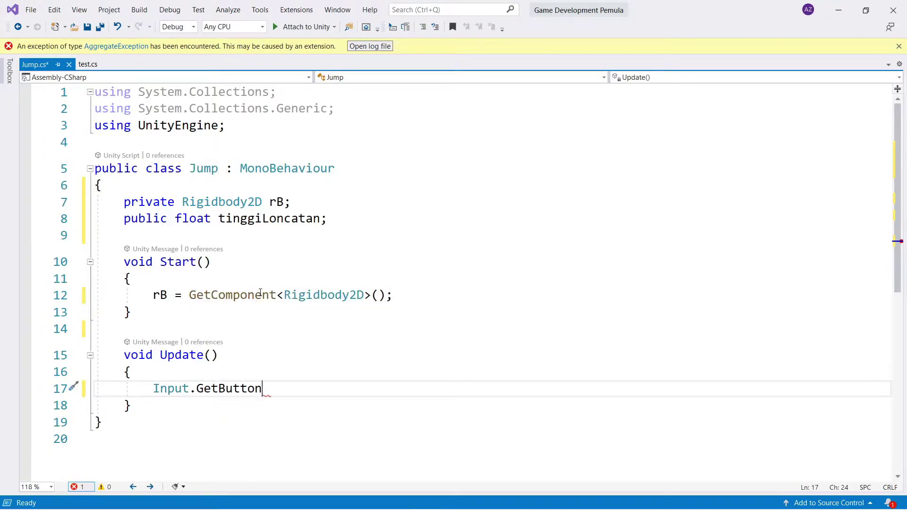
type("D")
type("own")
key("BackSpace")
key("BackSpace")
key("BackSpace")
key("BackSpace")
type("(")
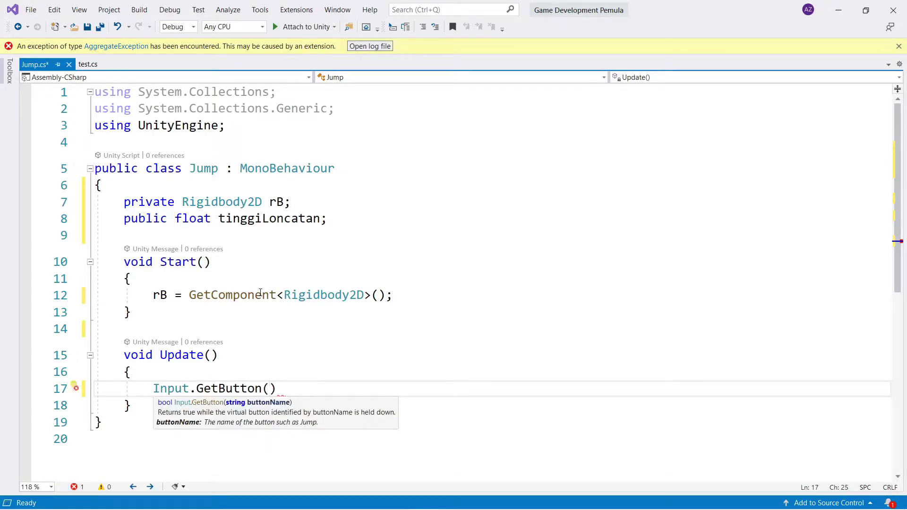
type("\"")
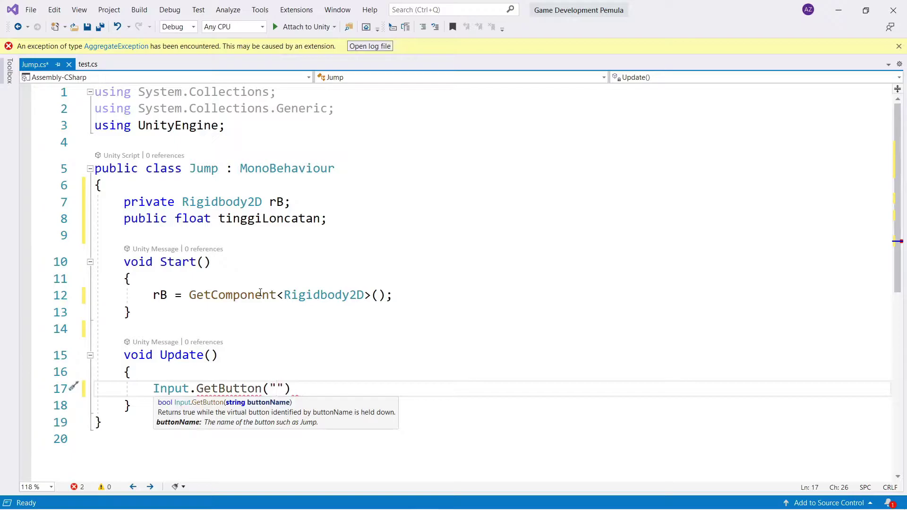
key("Left")
key("Left")
type("Do")
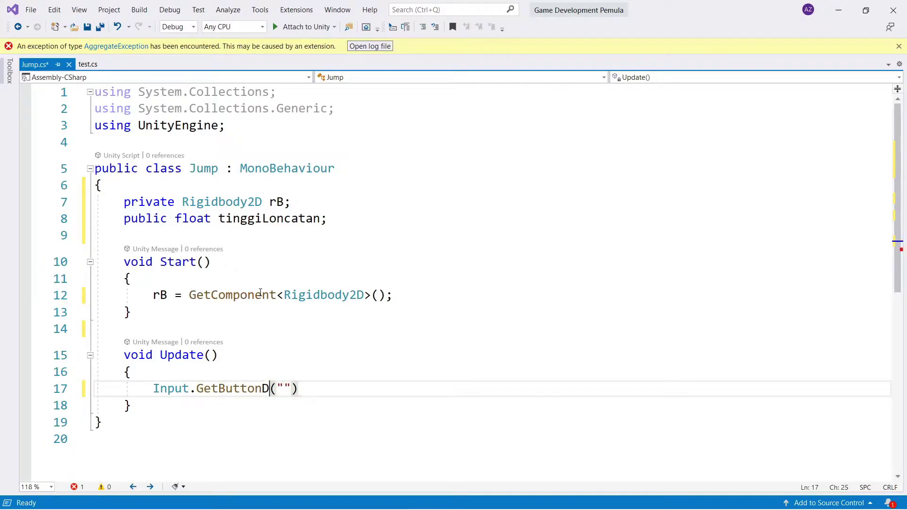
type("wn")
key("Right")
key("Right")
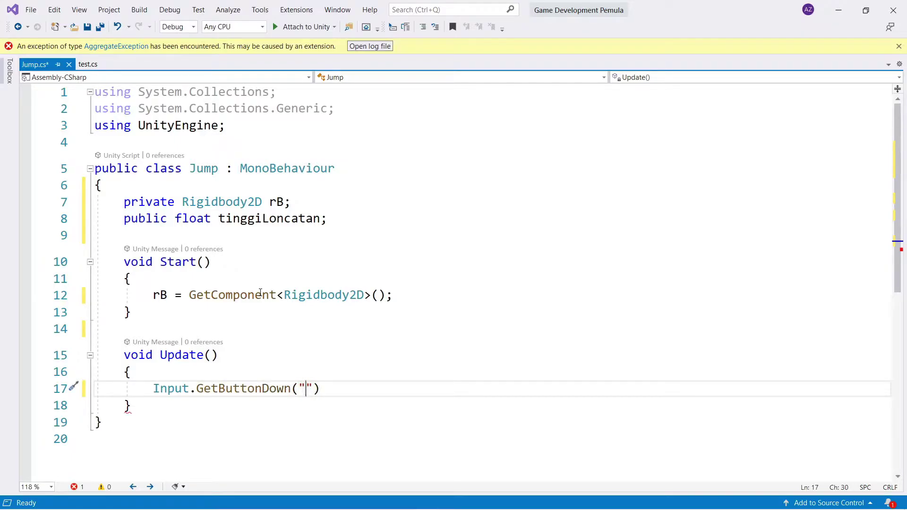
type("Jump")
key("Right")
key("Right")
type(";")
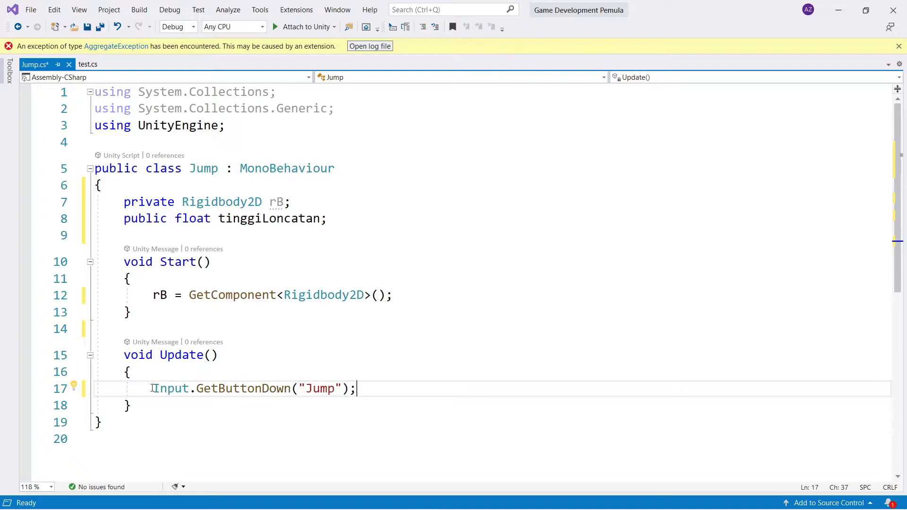
Add an empty line beneath the Jump button check.
left_click_drag(153, 388, 359, 388)
left_click(373, 390)
key("Return")
key("Up")
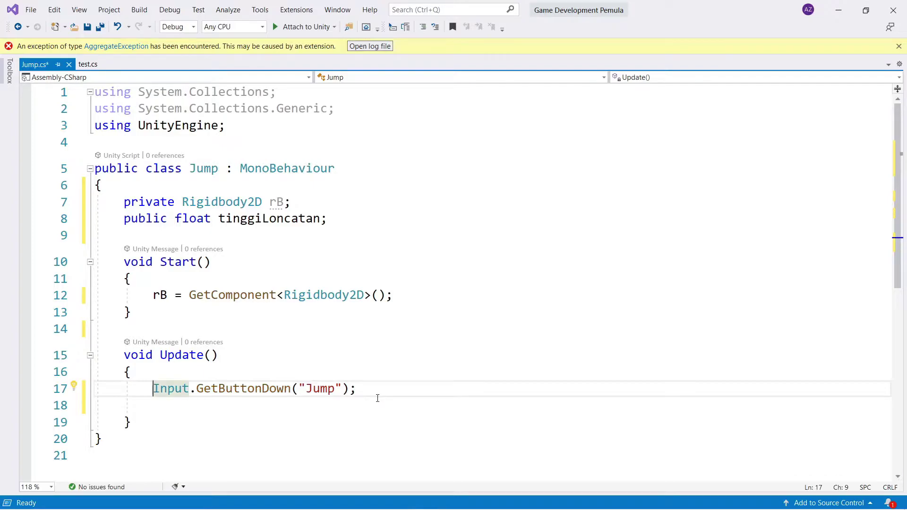
key("Down")
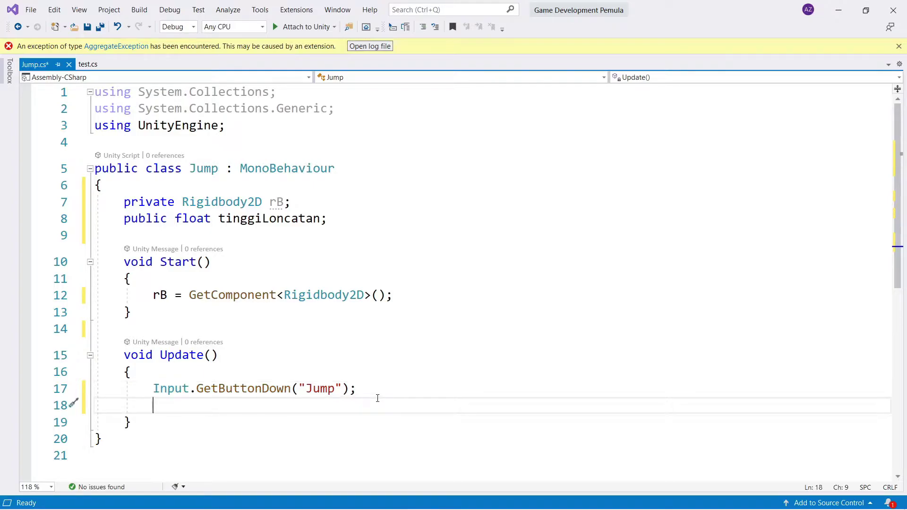
Wrap the Jump button check into an if statement's condition, removing the stray semicolon.
type("if")
key("Tab")
key("Tab")
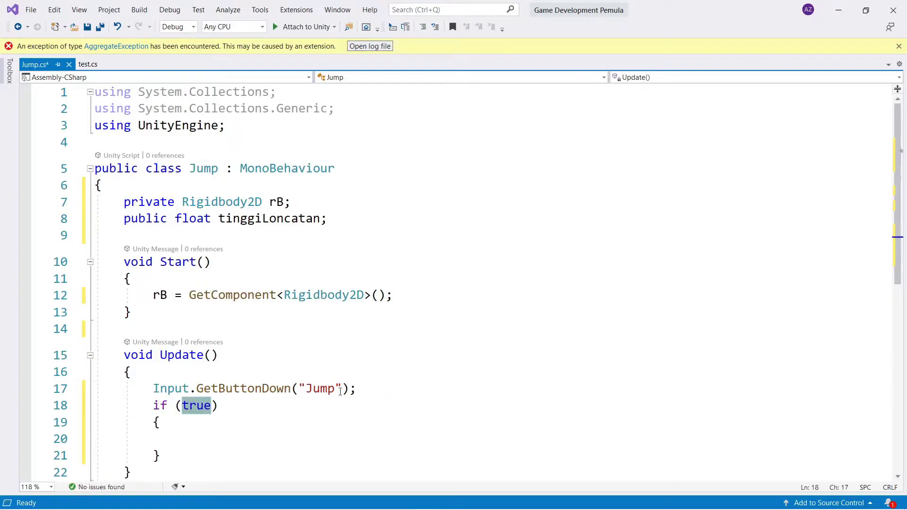
left_click_drag(357, 388, 156, 391)
key("ctrl+x")
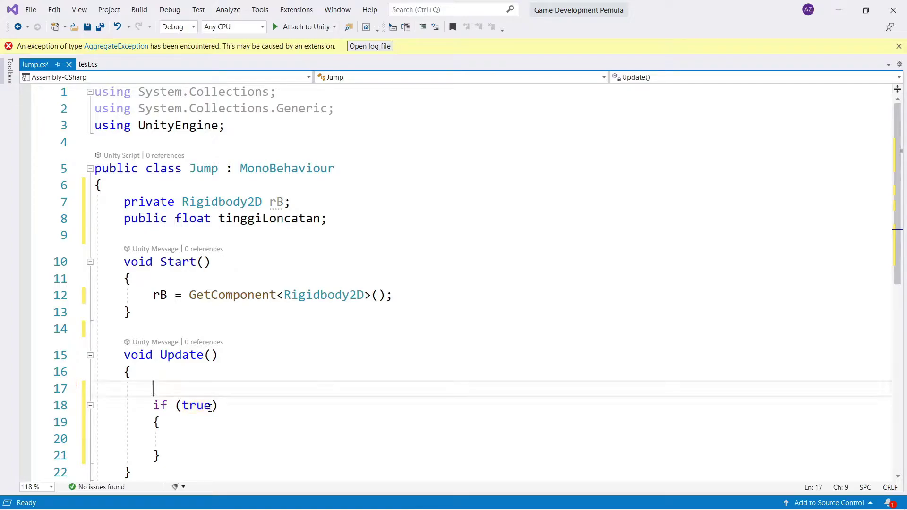
left_click_drag(211, 406, 182, 407)
key("ctrl+v")
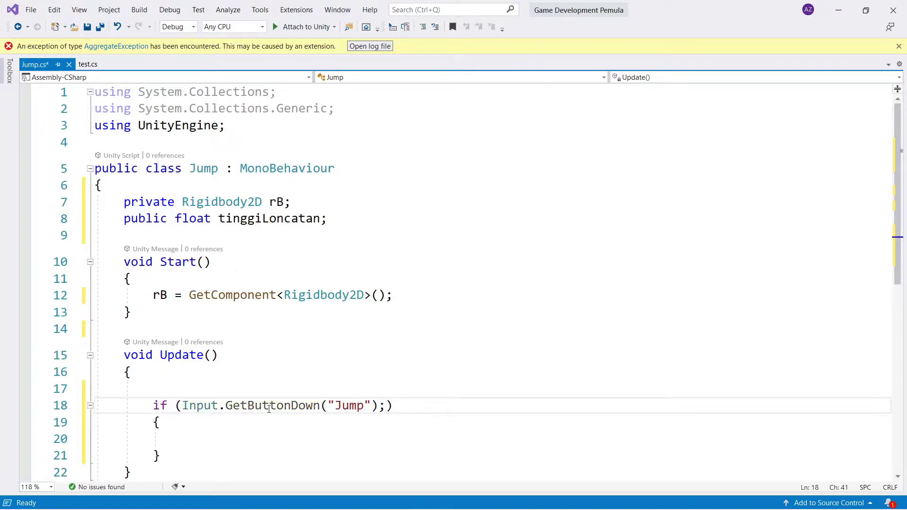
left_click(341, 411)
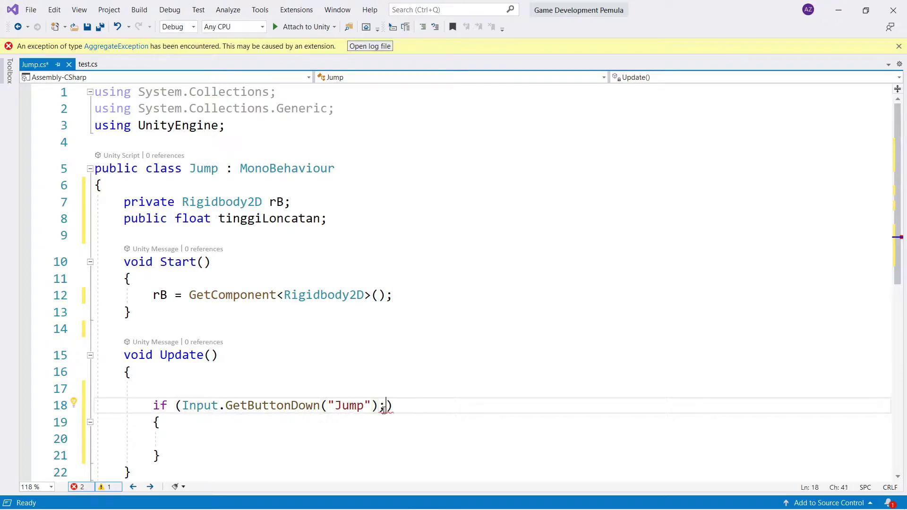
key("Delete")
Highlight the GetButtonDown("Jump") condition for explanation and place the caret inside the if body.
left_click_drag(377, 405, 182, 405)
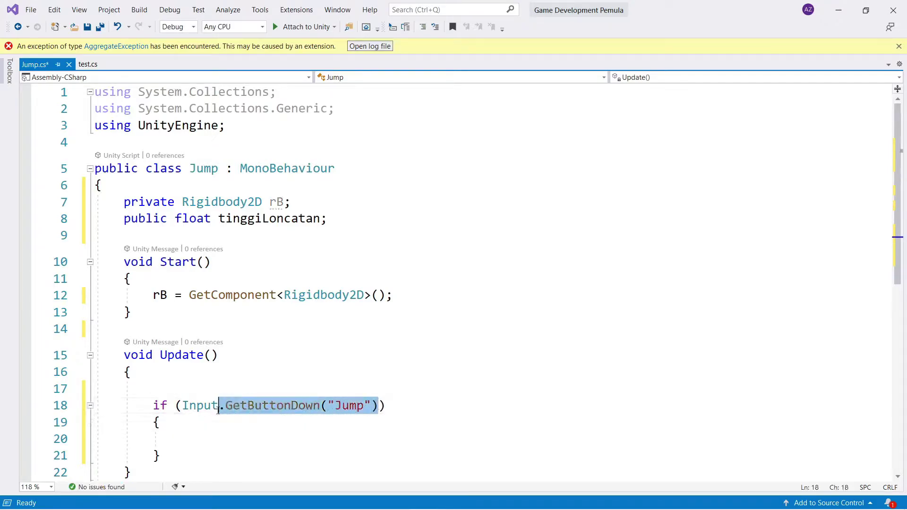
key("Down")
key("Down")
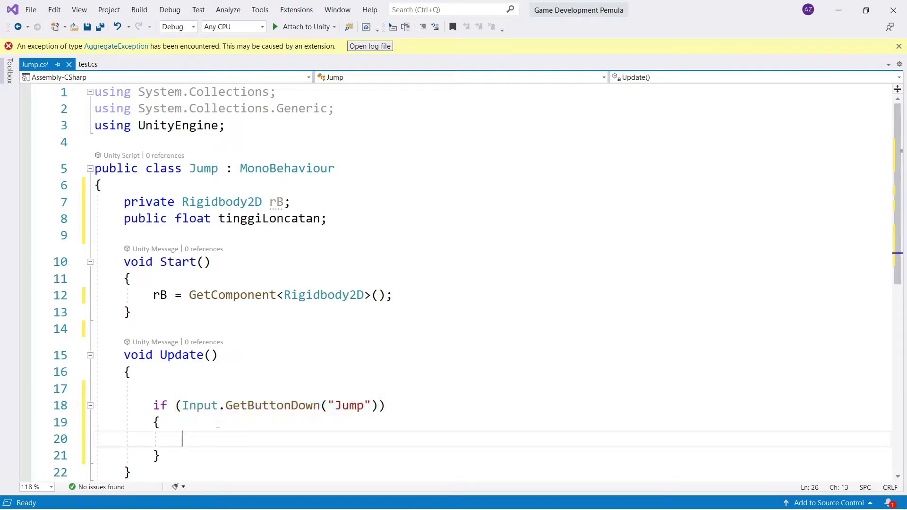
left_click_drag(335, 405, 364, 405)
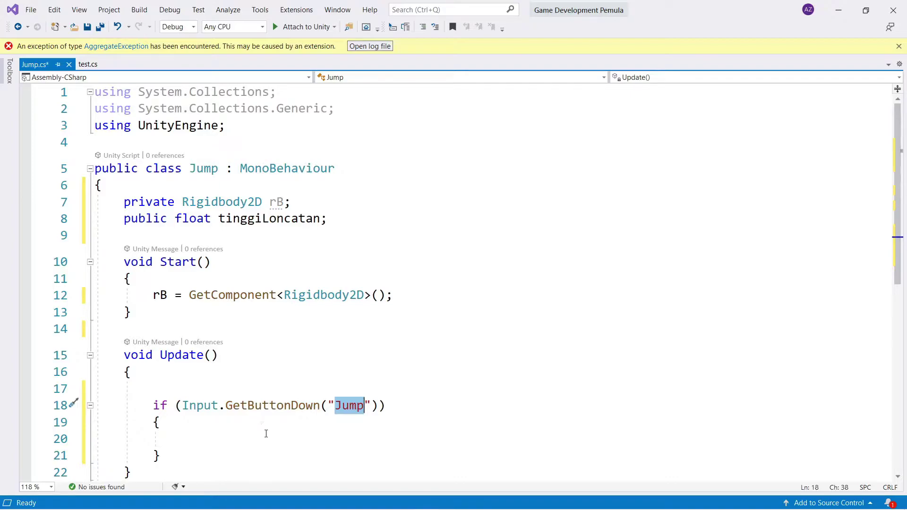
left_click(305, 440)
left_click_drag(182, 406, 378, 407)
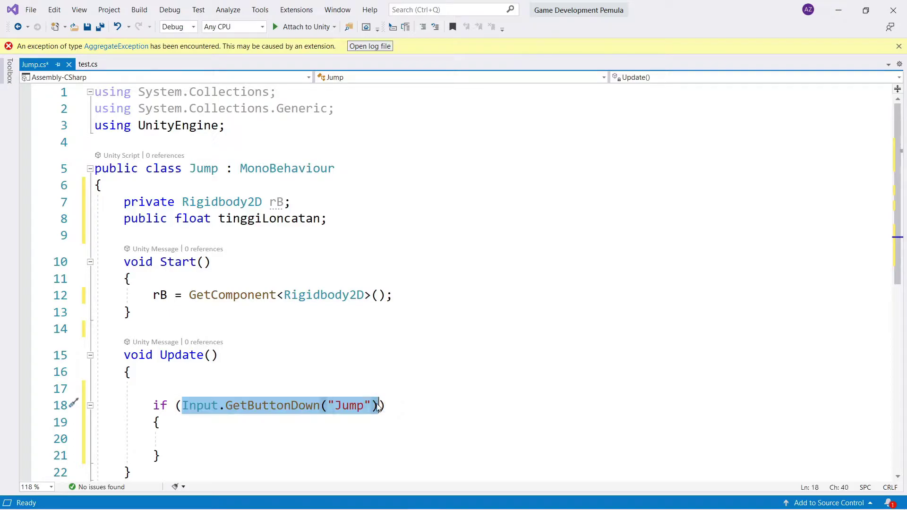
left_click(356, 430)
left_click(353, 438)
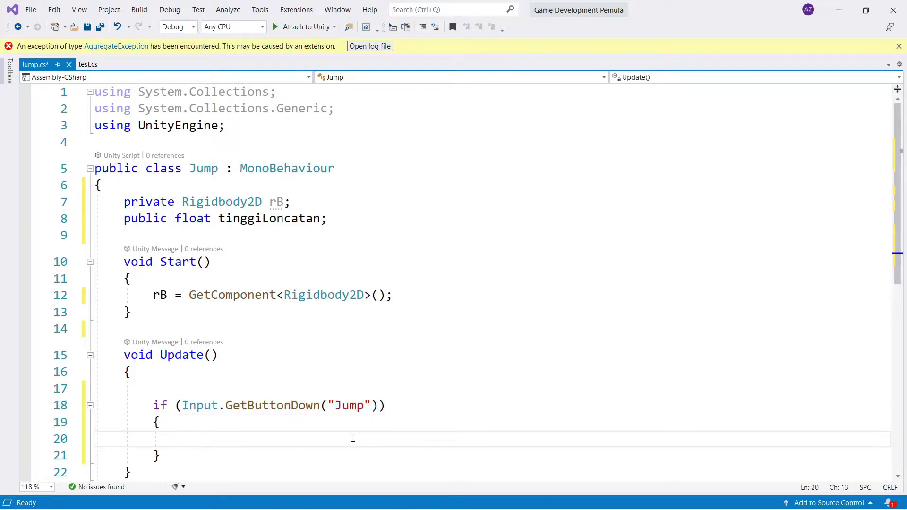
Add Debug.Log("Spasi ditekan"); inside the if body.
type("De")
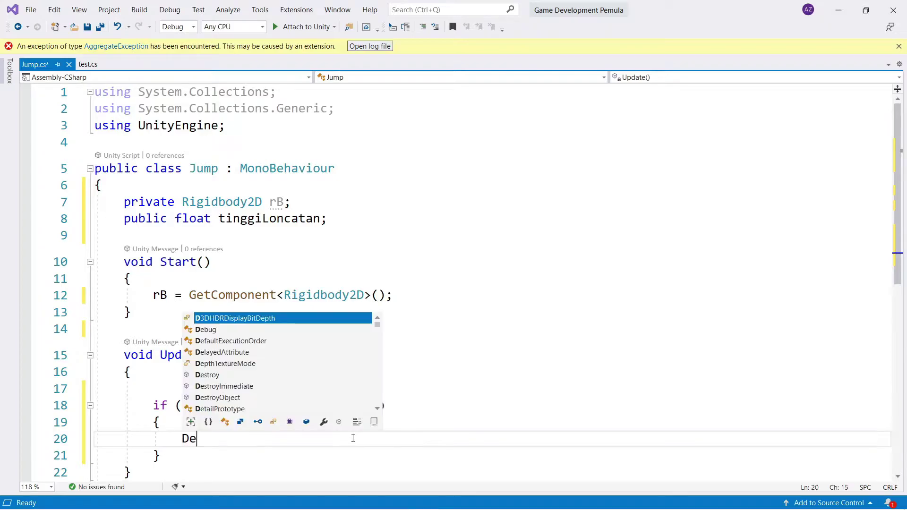
type("bug.L")
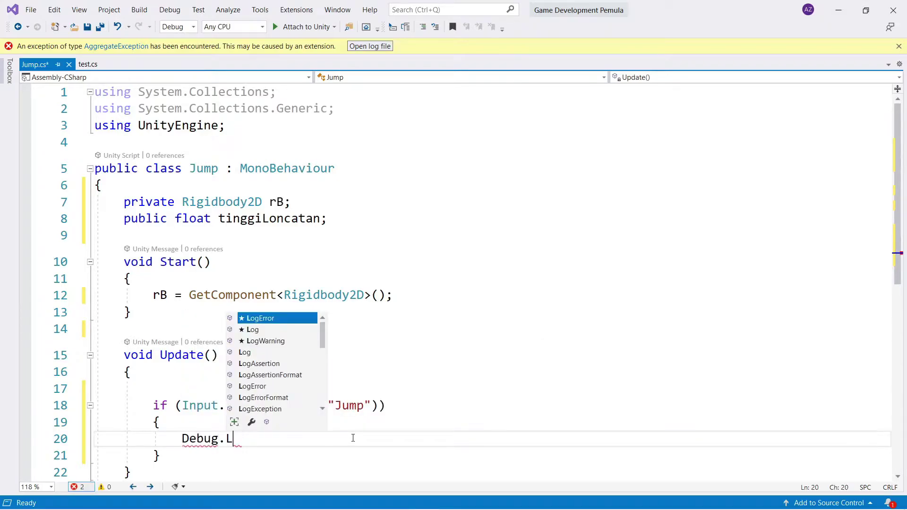
type("og)")
key("BackSpace")
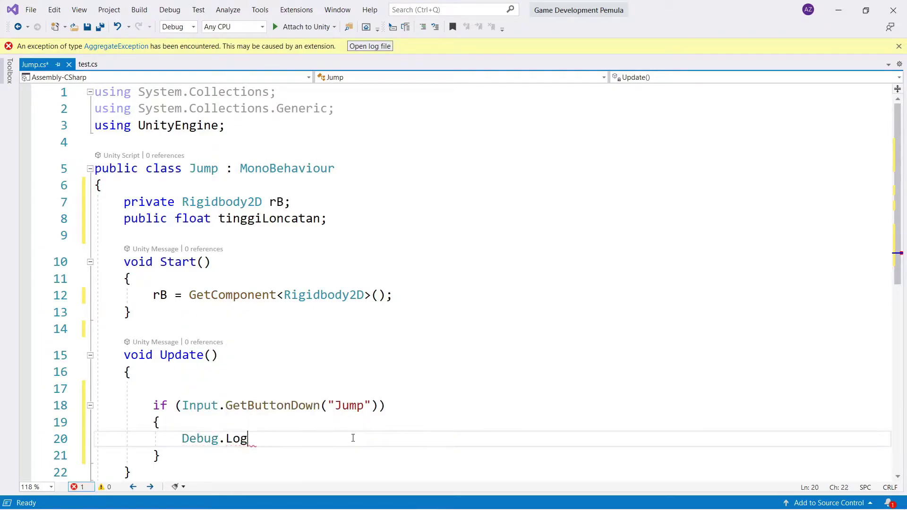
type("(\"S")
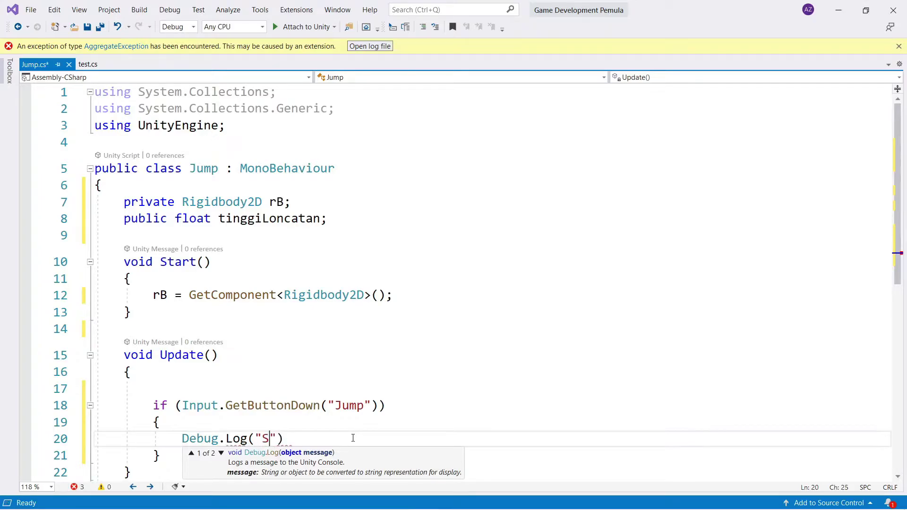
type("pasi dip")
key("BackSpace")
type("tekan")
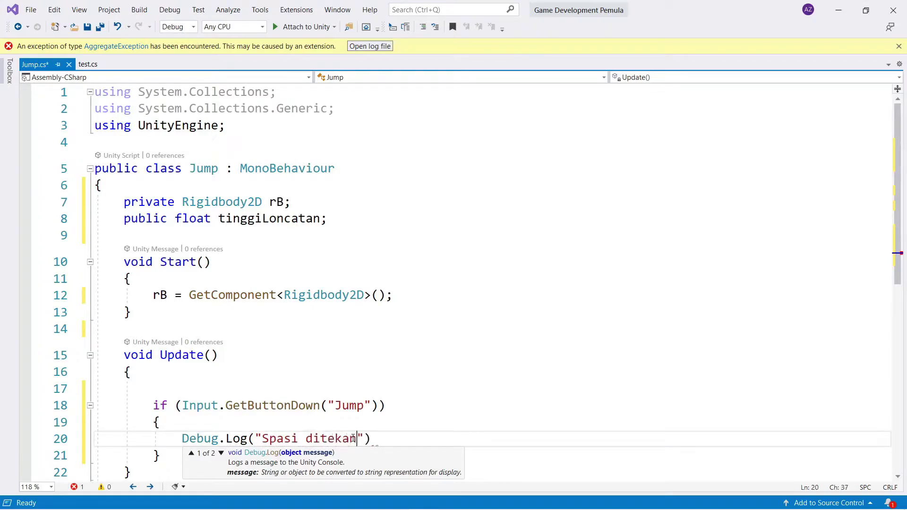
type("\");")
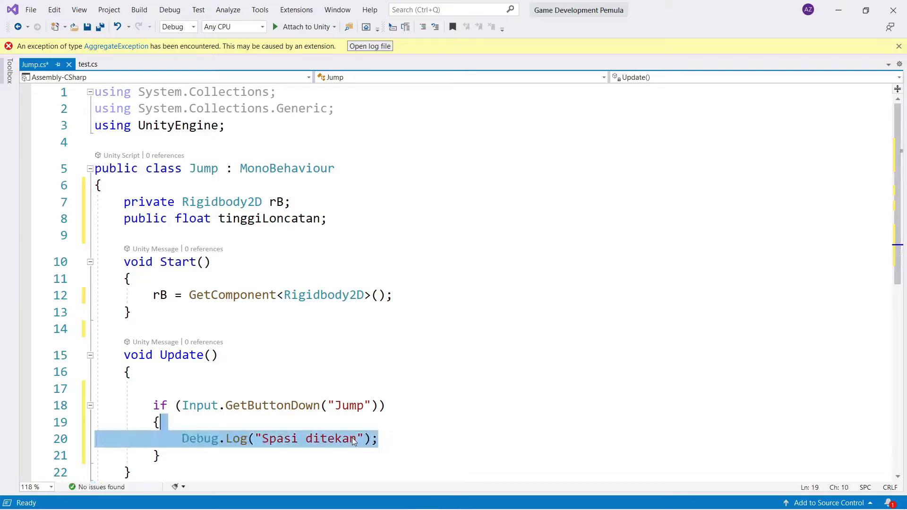
Add an else block that logs "Spasi tidak ditekan".
key("Down")
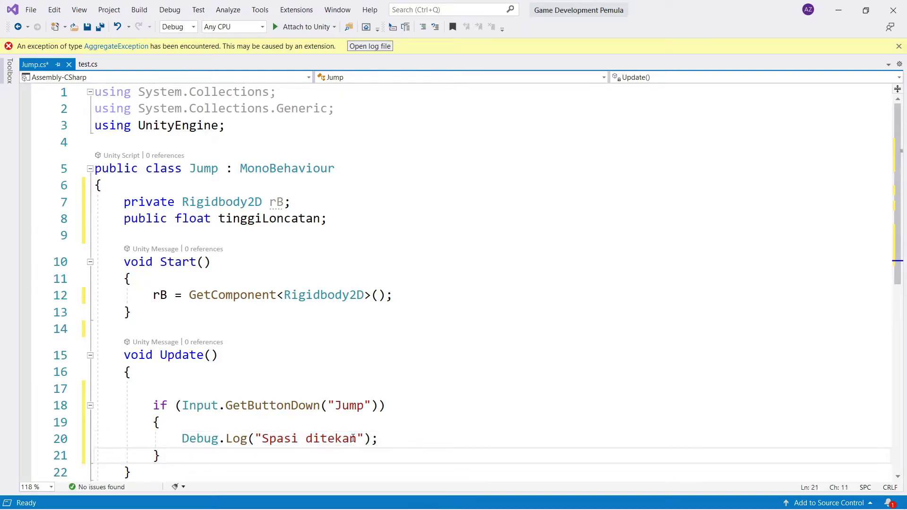
type("else")
key("Return")
type("{")
key("Return")
key("Return")
key("ctrl+v")
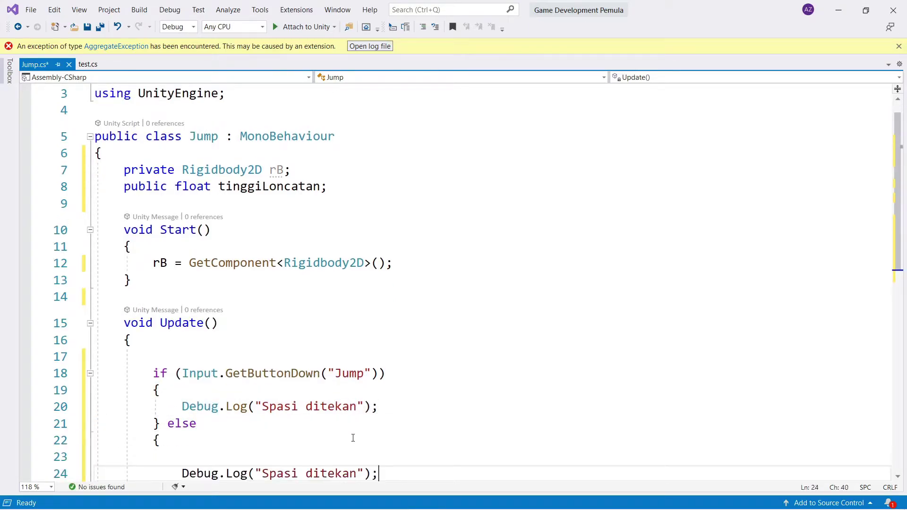
key("Left")
key("Left")
key("Left")
key("BackSpace")
key("BackSpace")
key("BackSpace")
key("BackSpace")
key("BackSpace")
key("BackSpace")
key("BackSpace")
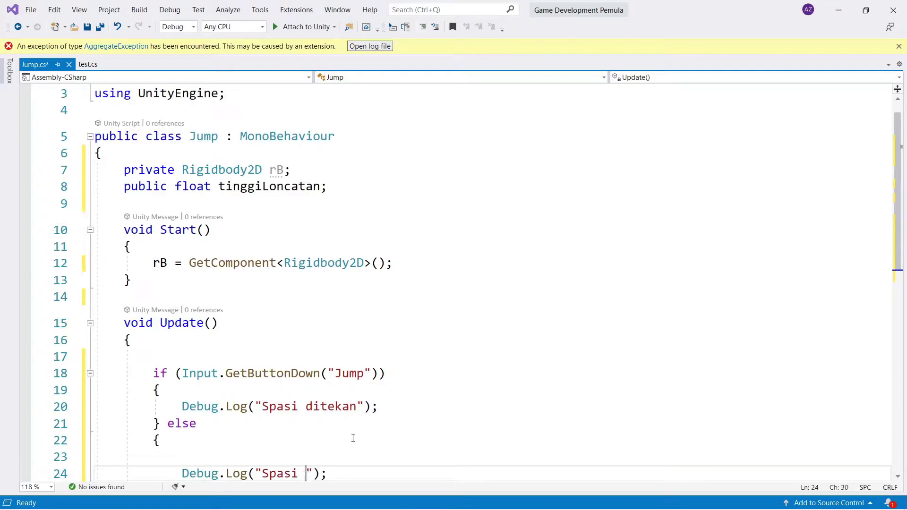
type("tidak ditekan")
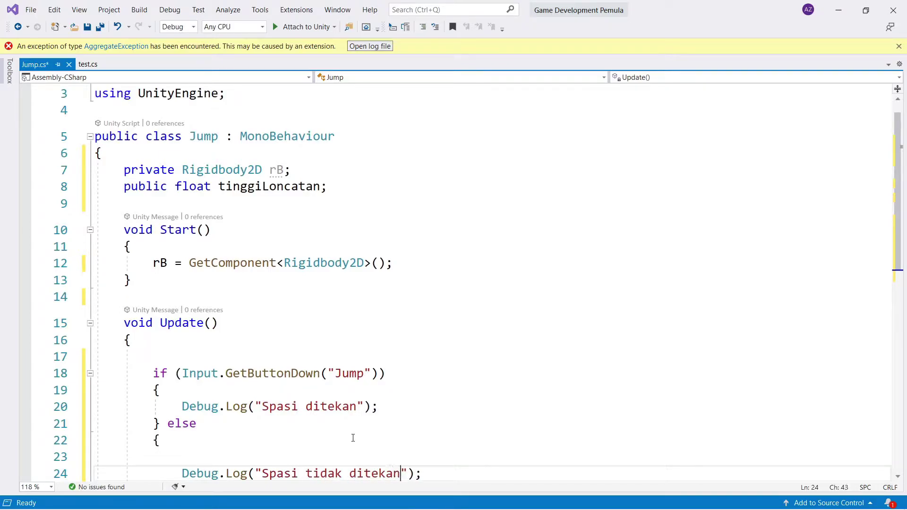
Save Jump.cs and switch back to Unity.
key("ctrl+s")
scroll(318, 354, "down", 2)
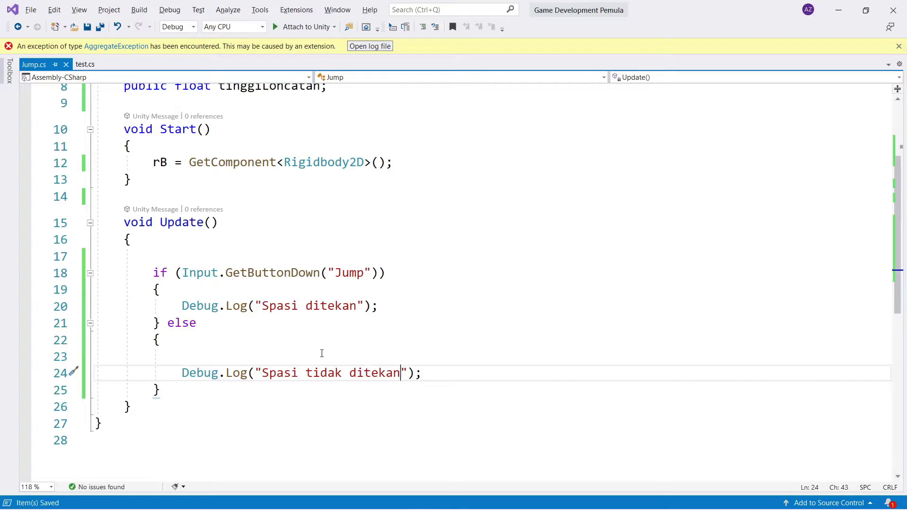
key("alt+Tab")
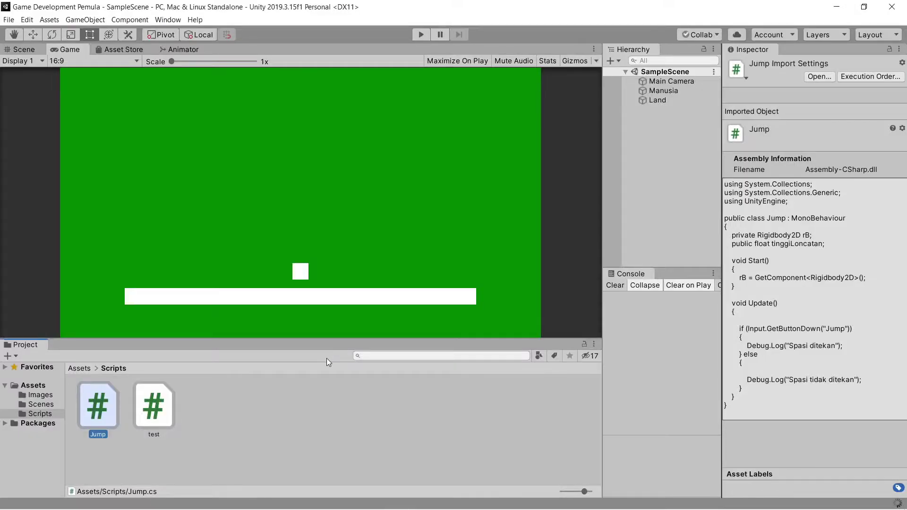
Drag Jump.cs onto Manusia, adding a Jump component with Tinggi Loncatan 0, and widen the panels.
left_click(664, 90)
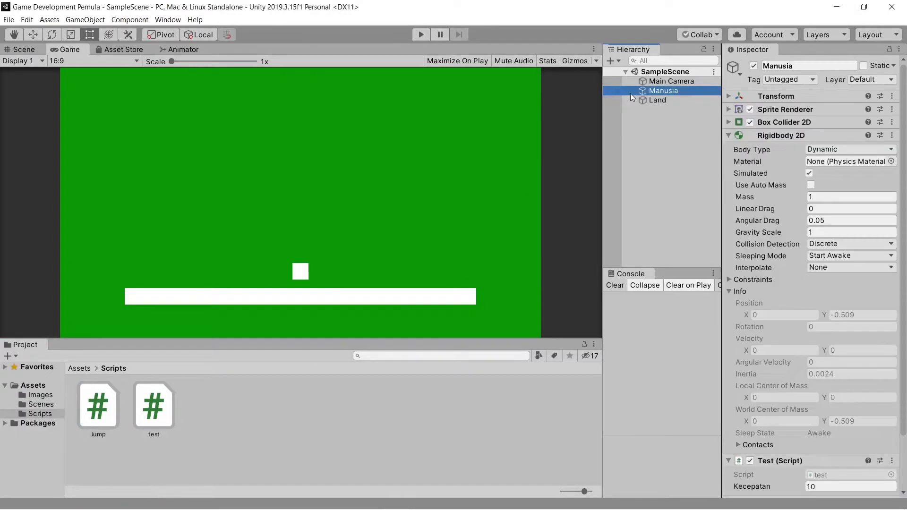
left_click(728, 136)
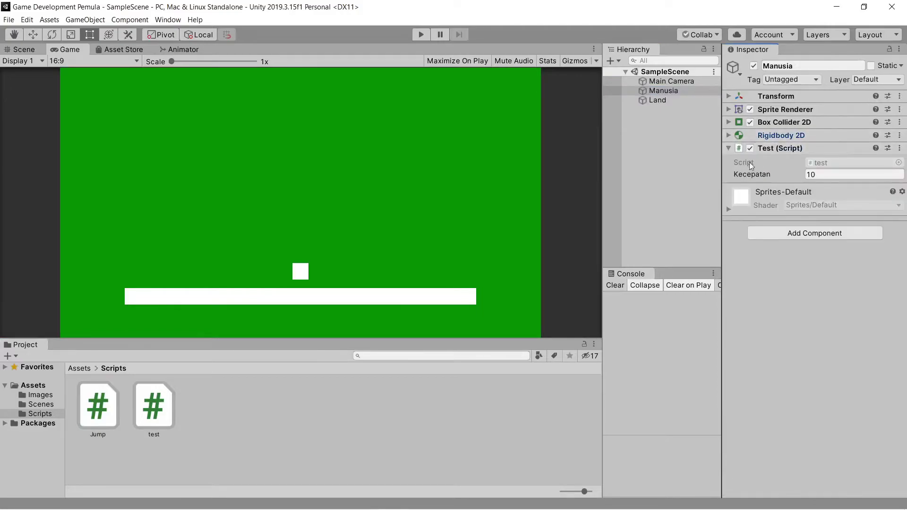
left_click_drag(97, 408, 662, 89)
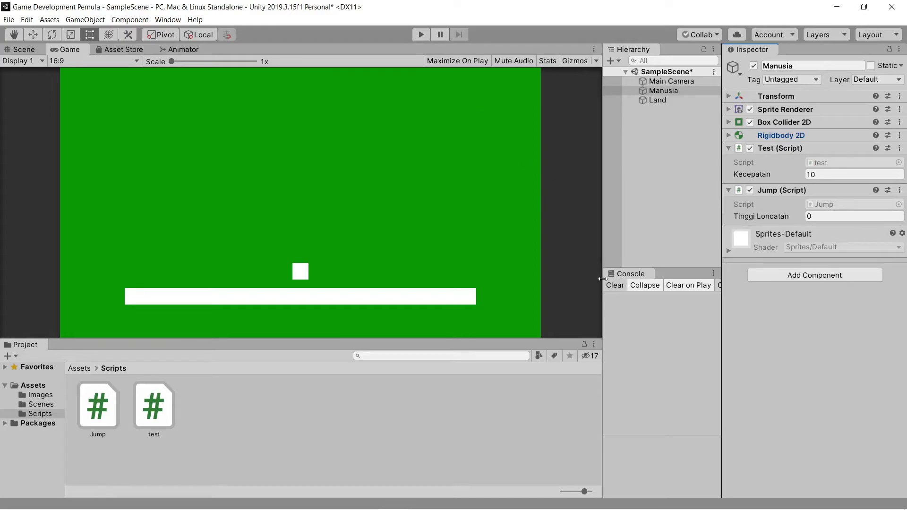
left_click_drag(603, 279, 454, 280)
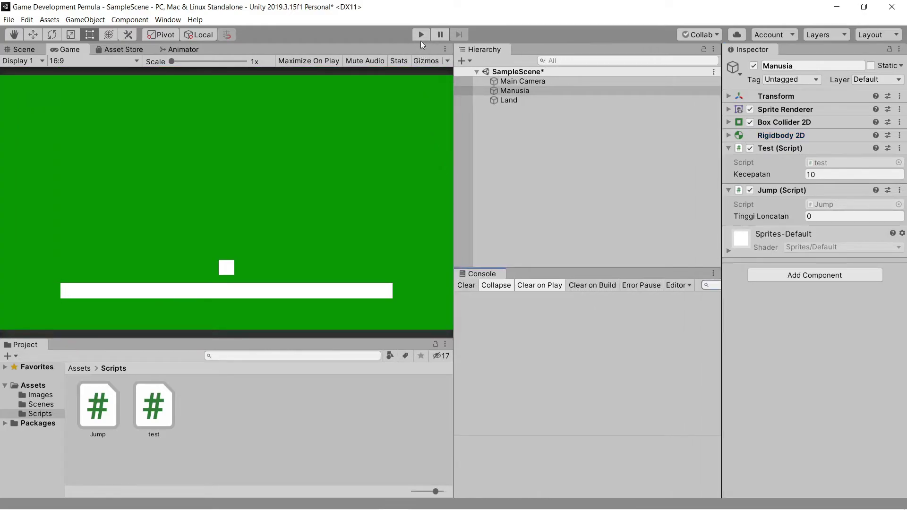
Play the scene, press Space to log "Spasi ditekan", then stop and return to Visual Studio.
left_click(421, 37)
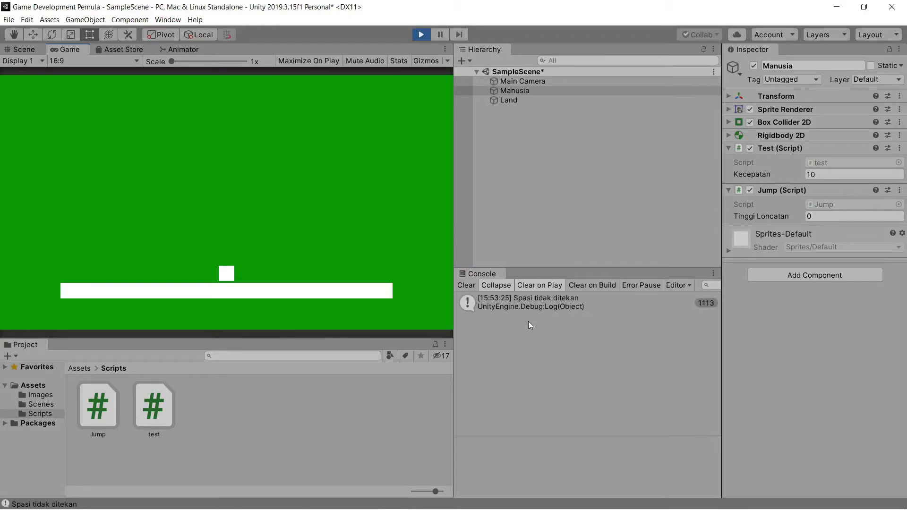
key("space")
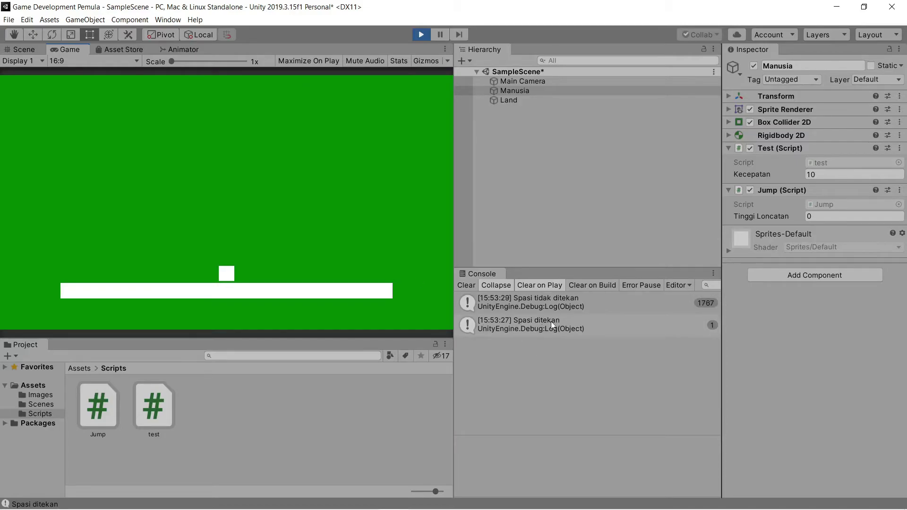
left_click(422, 36)
key("alt+Tab")
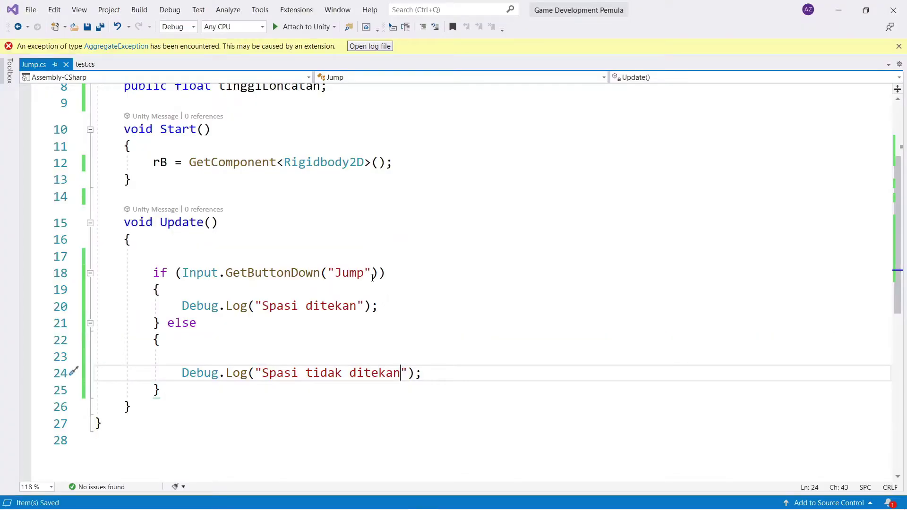
Delete the 'Spasi ditekan' and 'Spasi tidak ditekan' Debug.Log lines and the else block.
left_click_drag(378, 274, 185, 270)
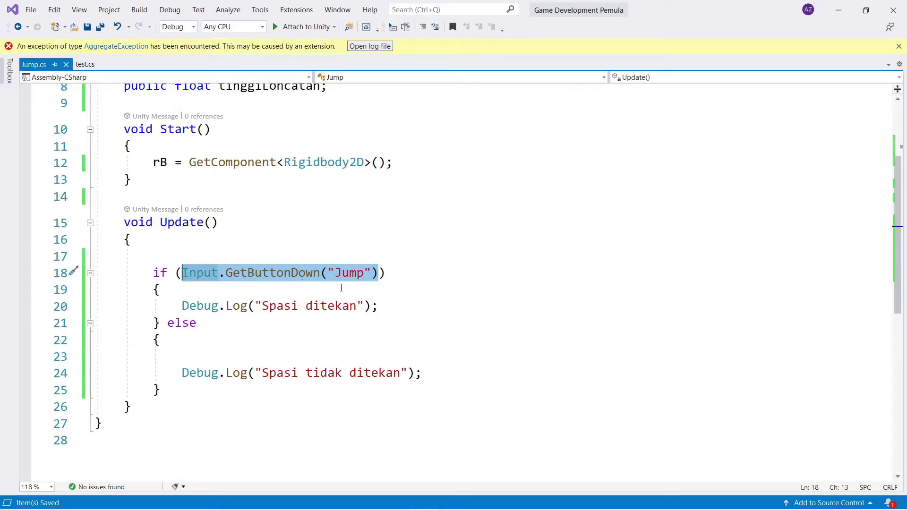
left_click_drag(335, 273, 364, 273)
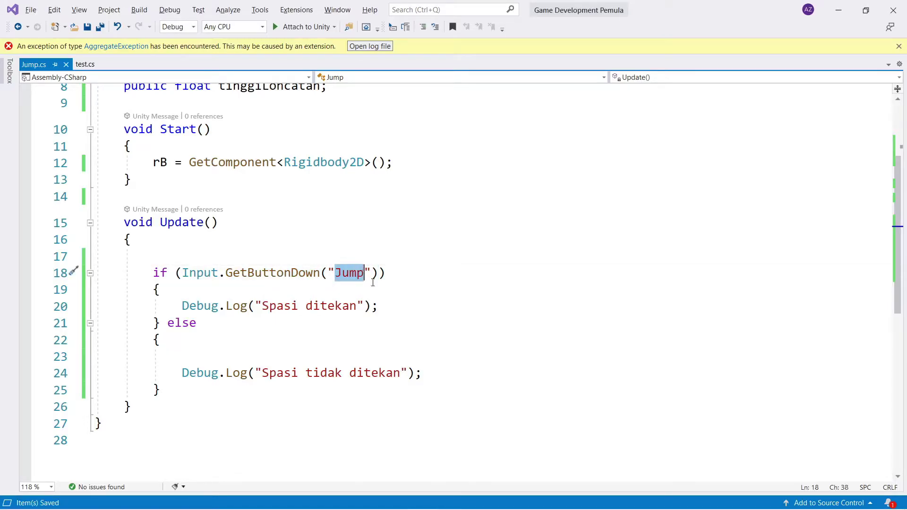
left_click(399, 324)
left_click(444, 352)
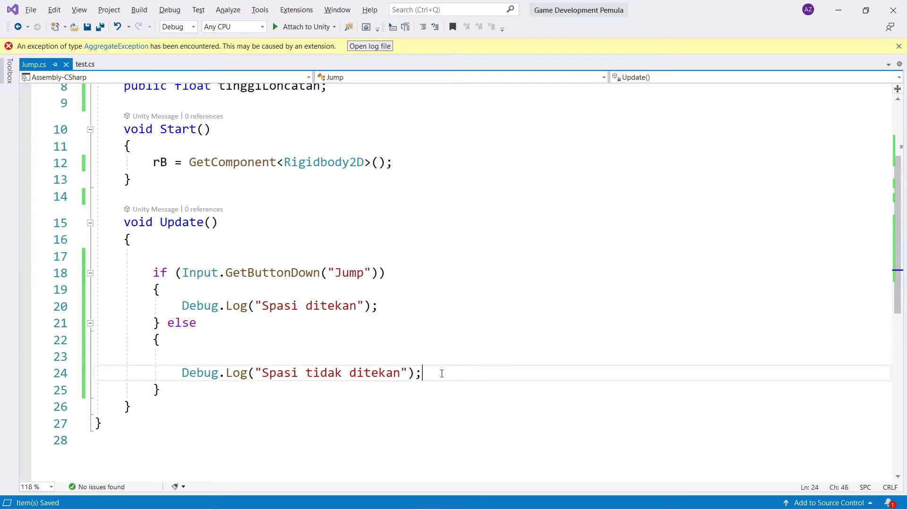
left_click_drag(442, 372, 449, 344)
key("BackSpace")
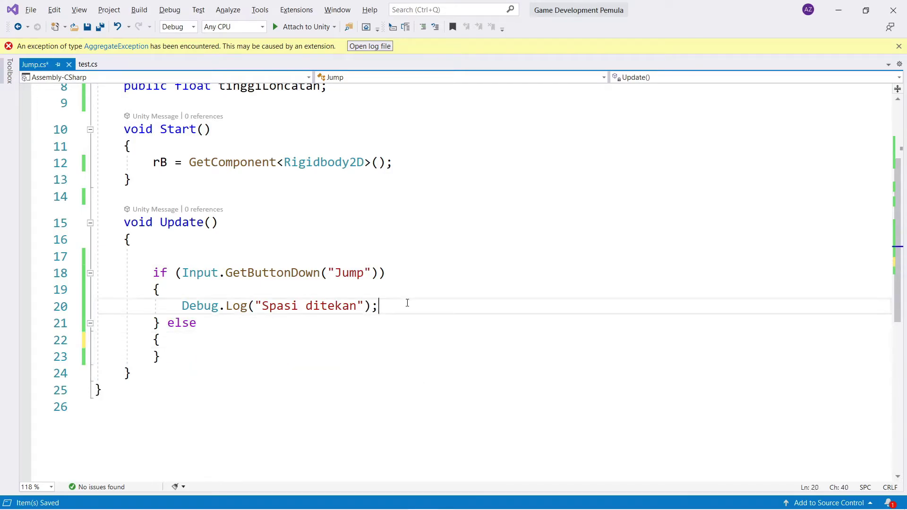
left_click_drag(407, 306, 409, 294)
key("BackSpace")
mouse_move(340, 338)
left_mouse_down()
mouse_move(341, 308)
mouse_move(160, 306)
left_mouse_up()
key("BackSpace")
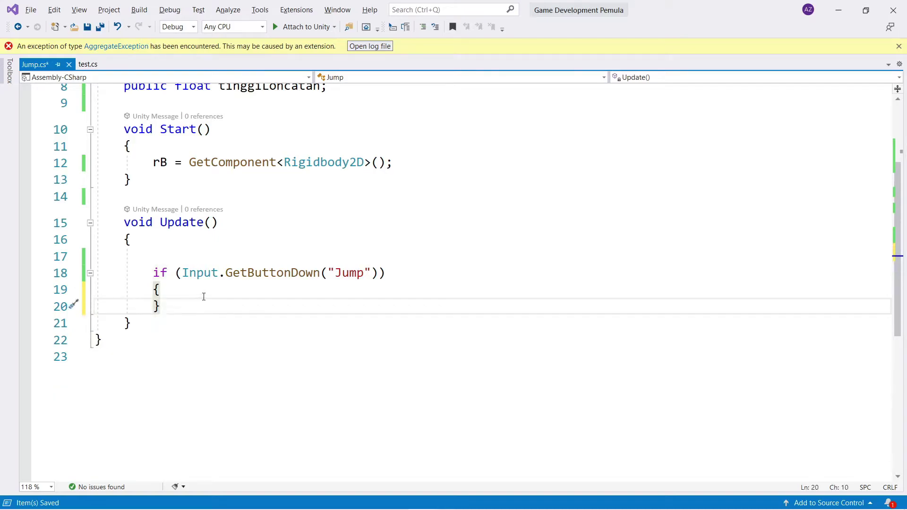
Start an rB.AddForce( call on a new line inside the Jump if block.
left_click(204, 293)
key("Return")
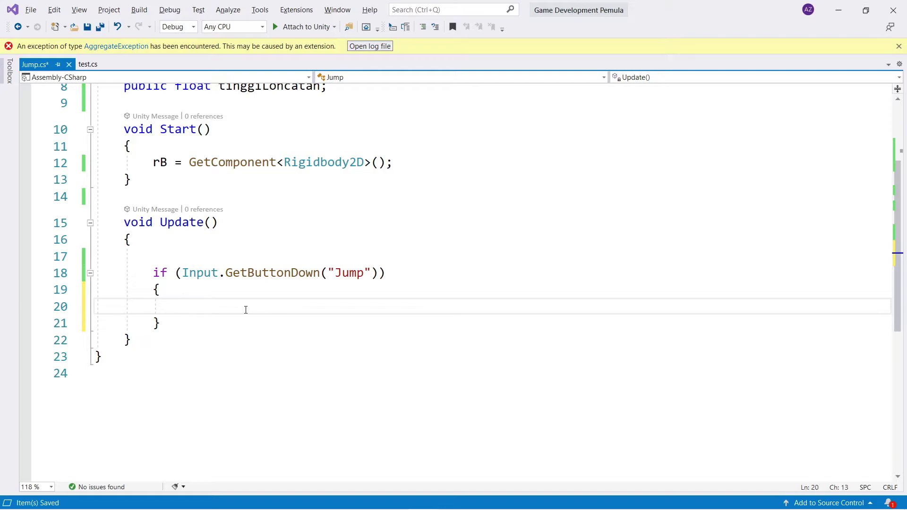
type("rB.")
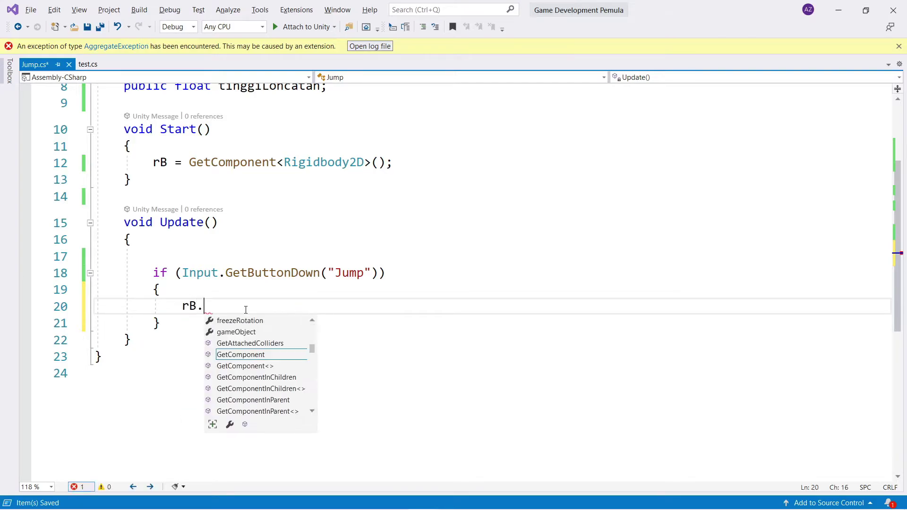
type("a")
key("BackSpace")
type("Add")
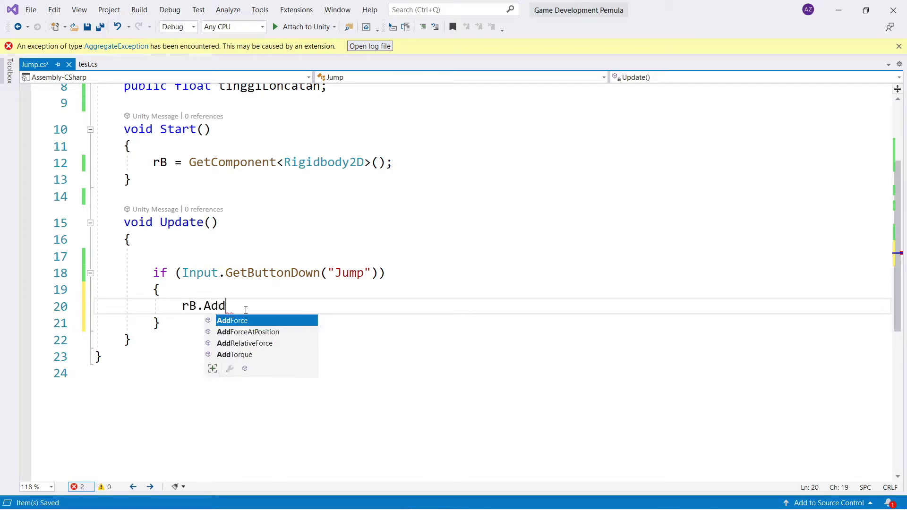
key("Tab")
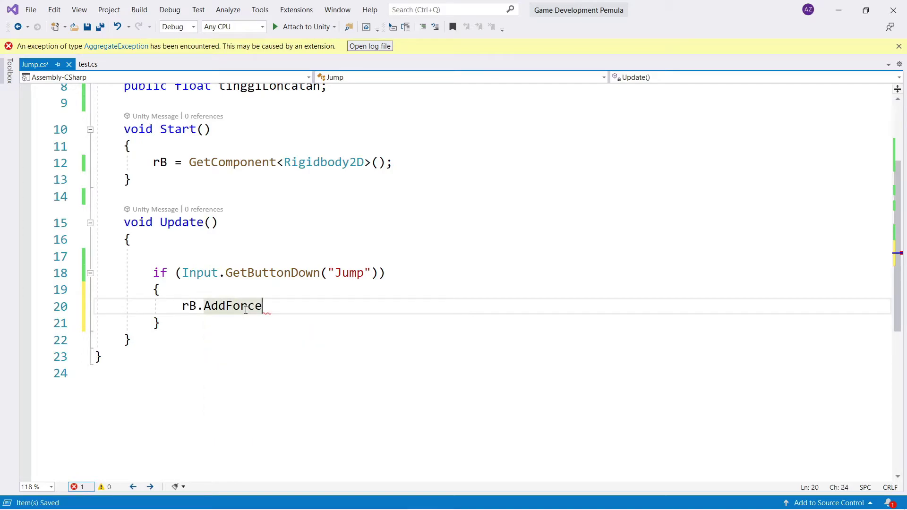
type("(")
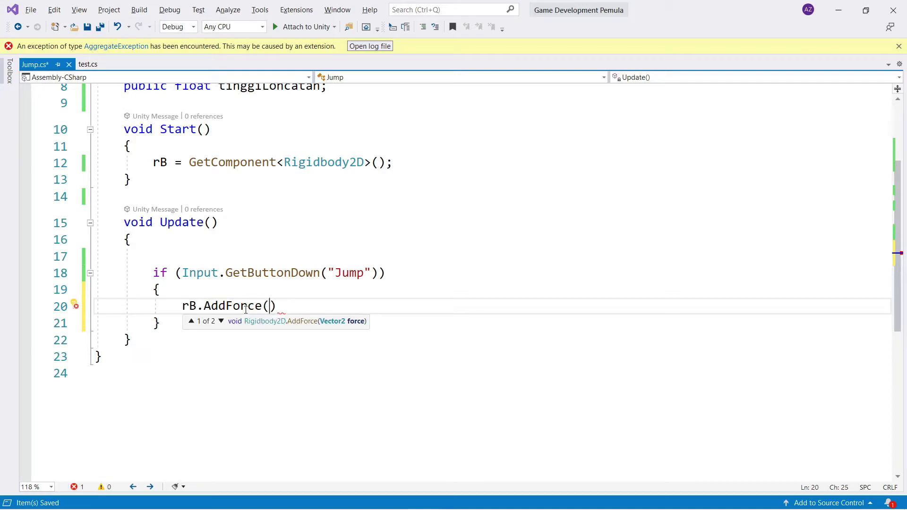
type("\"")
key("BackSpace")
Pass new Vector2(rB.velocity.x, tinggiLoncatan) to AddForce and save Jump.cs.
type("new")
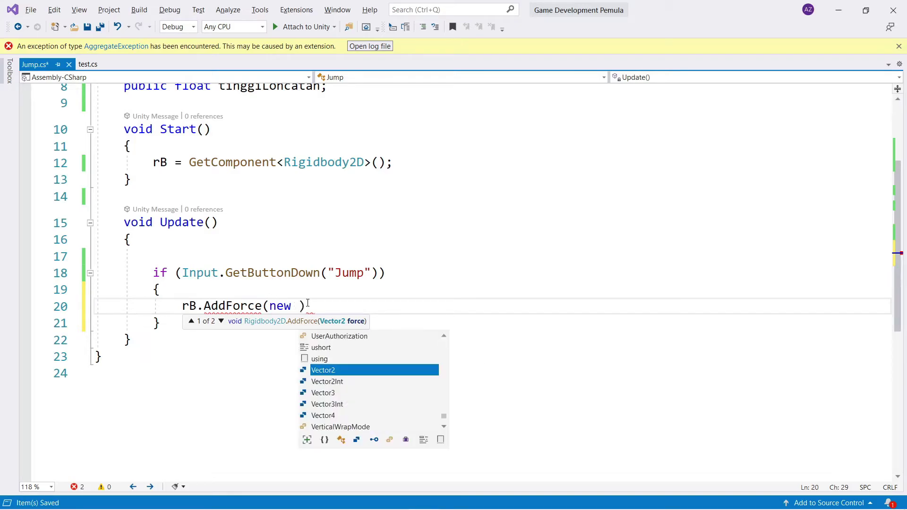
key("Tab")
type("(")
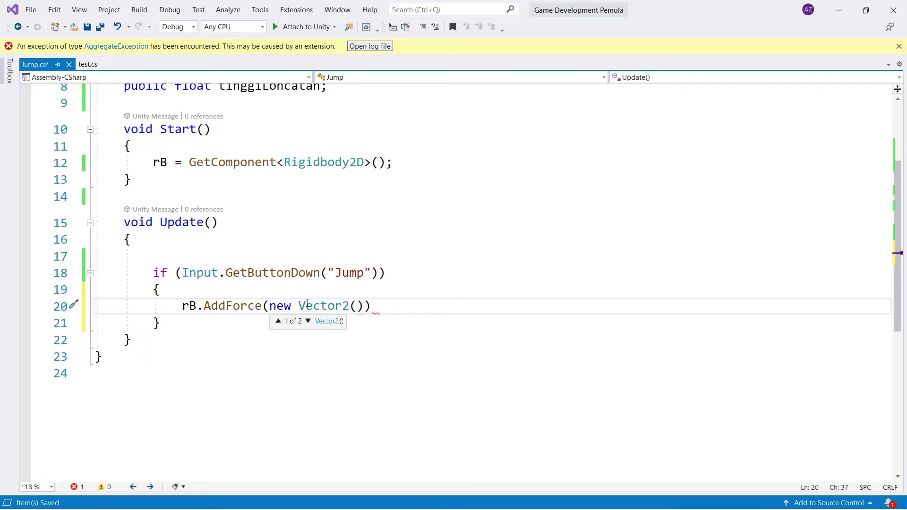
type("rB.")
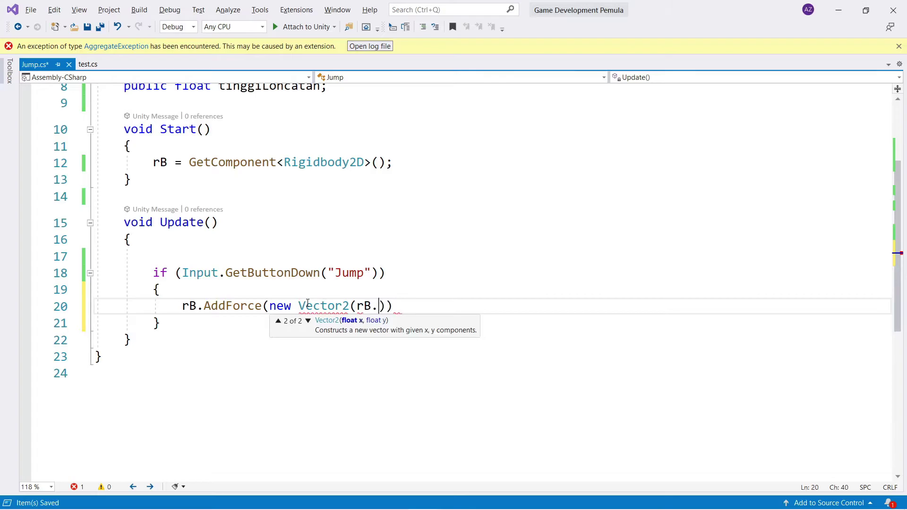
type("v")
key("Tab")
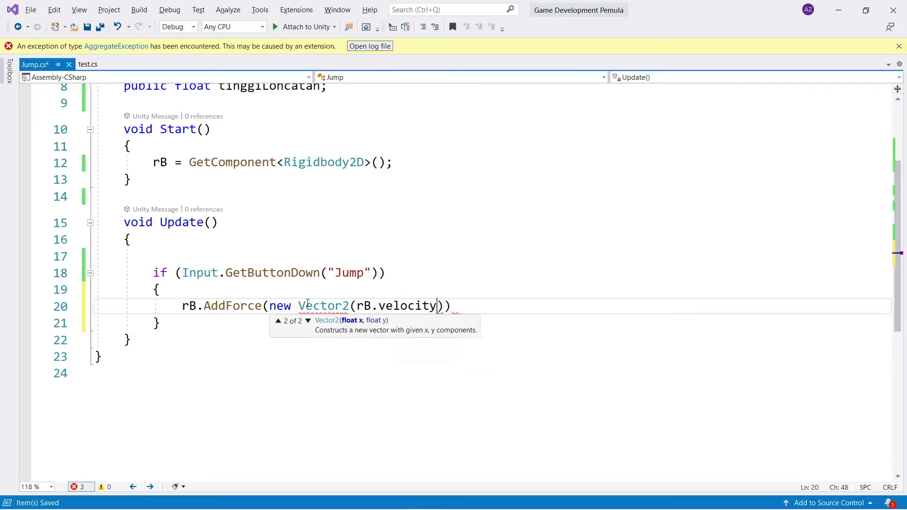
type(".x,")
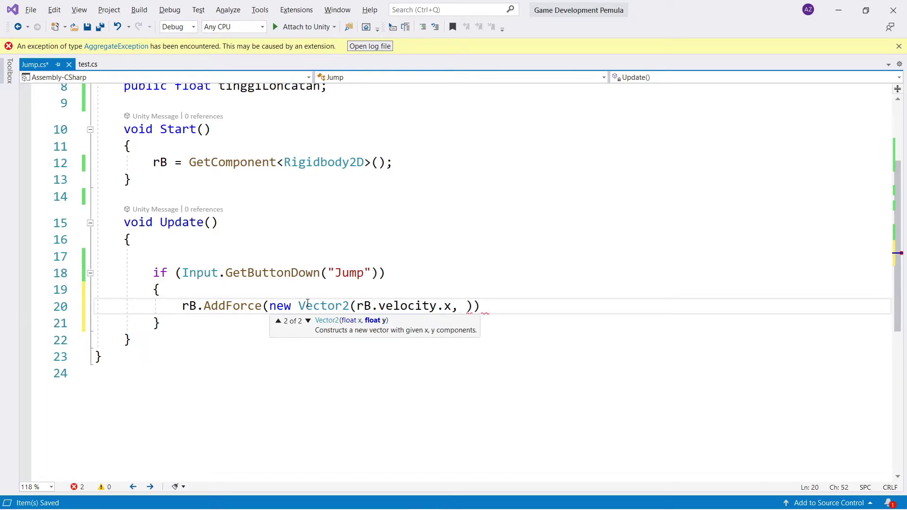
type("tin")
key("Tab")
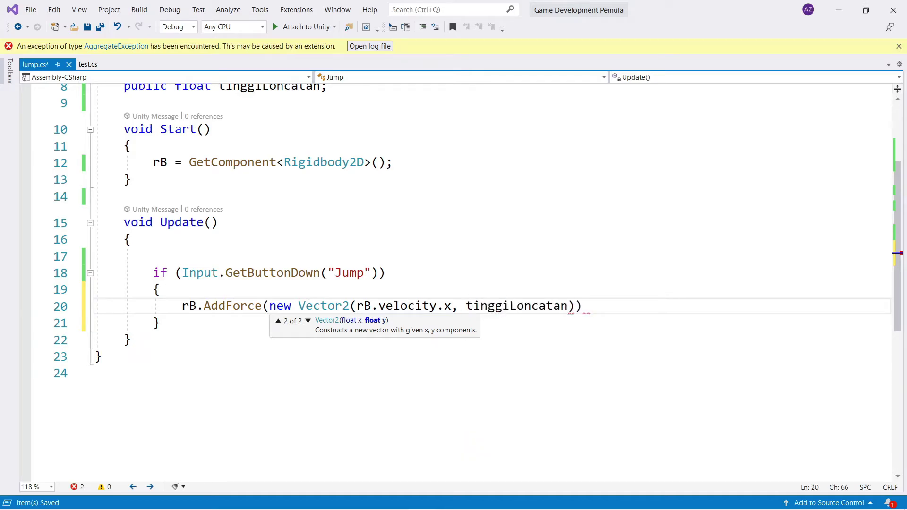
type("));")
key("ctrl+s")
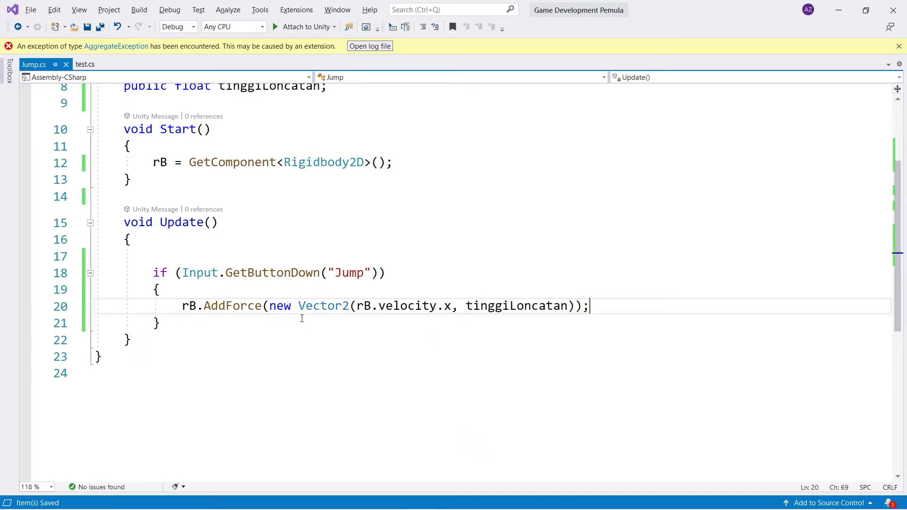
Remove the if block's braces and the empty line above AddForce, then save Jump.cs.
left_click_drag(188, 323, 148, 273)
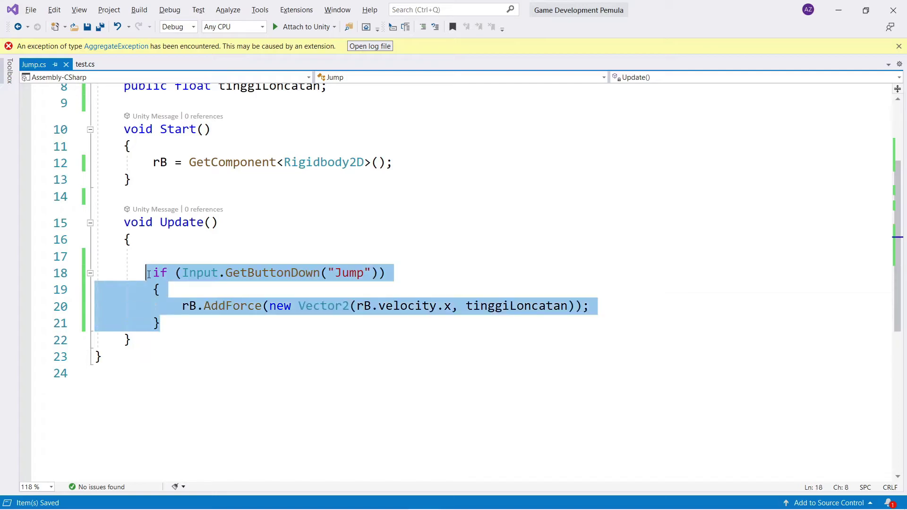
left_click(199, 335)
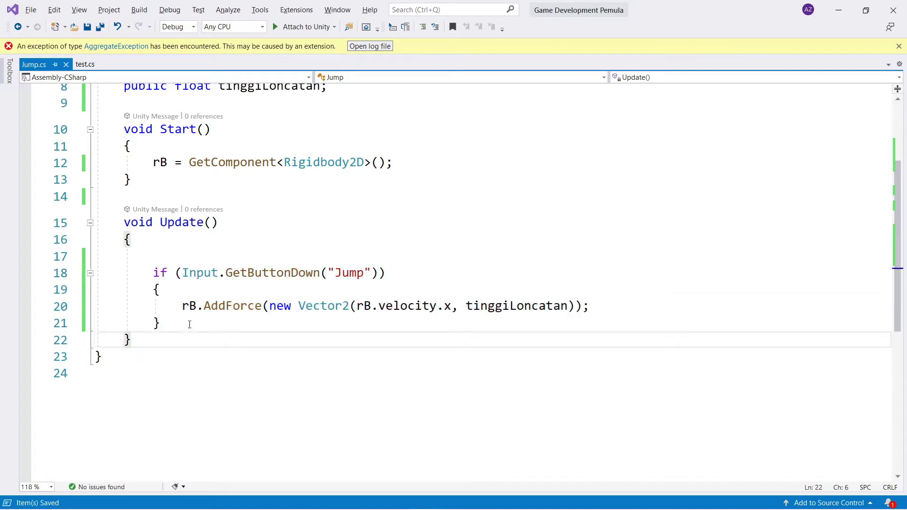
left_click(189, 324)
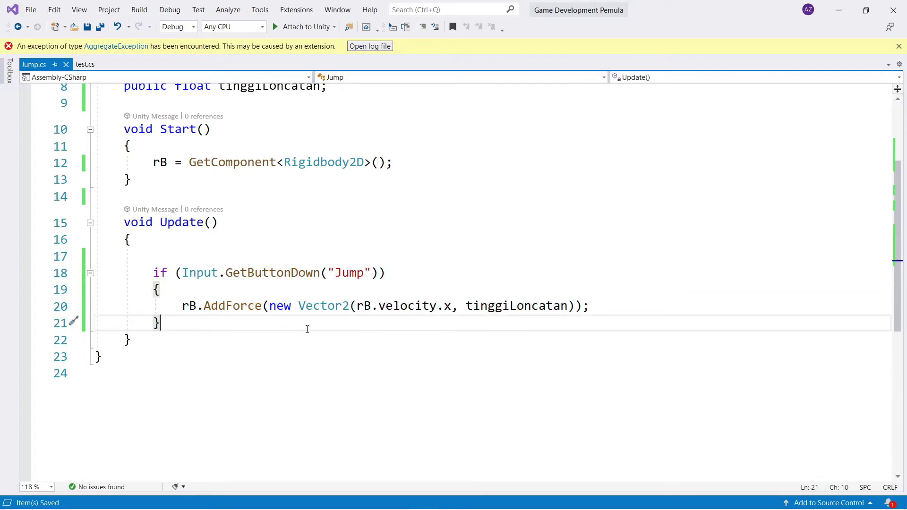
type("\\")
key("BackSpace")
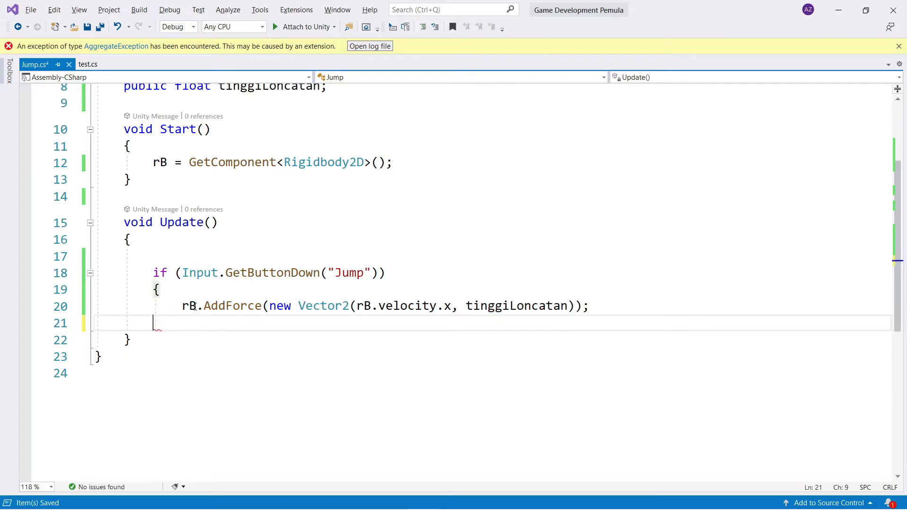
left_click(249, 283)
key("BackSpace")
left_click_drag(375, 298, 414, 273)
key("BackSpace")
left_click(312, 339)
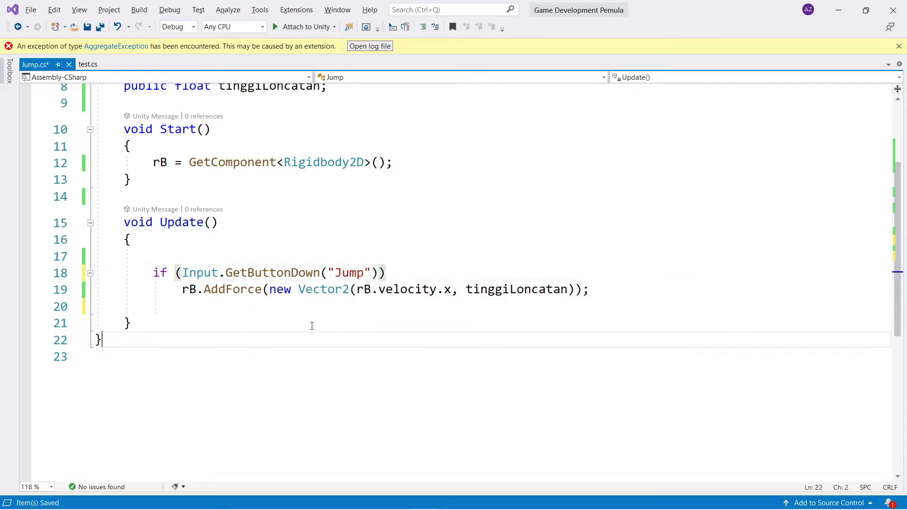
left_click(191, 309)
key("ctrl+s")
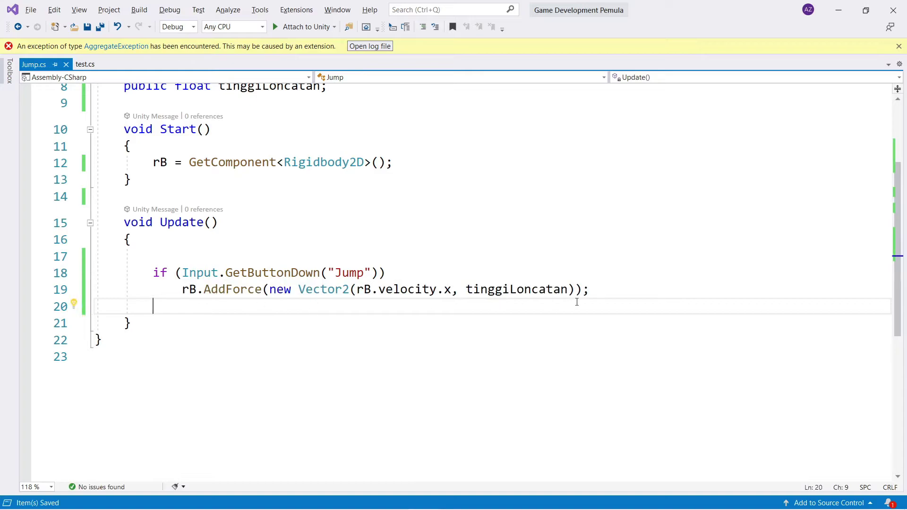
Join the AddForce call onto the if line, move it back to its own line, and save.
mouse_move(590, 290)
left_mouse_down()
mouse_move(154, 273)
mouse_move(414, 271)
left_mouse_up()
left_click(184, 293)
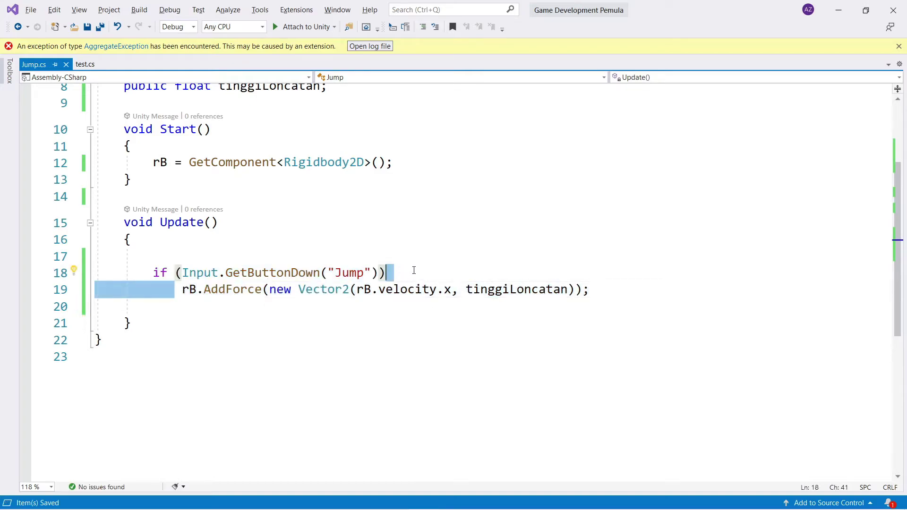
left_click(815, 273)
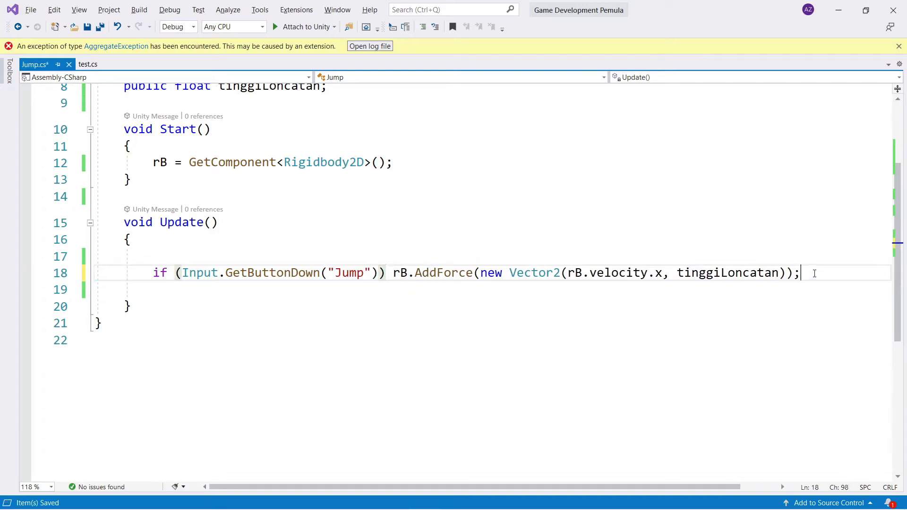
left_click_drag(97, 290, 147, 273)
left_click(270, 302)
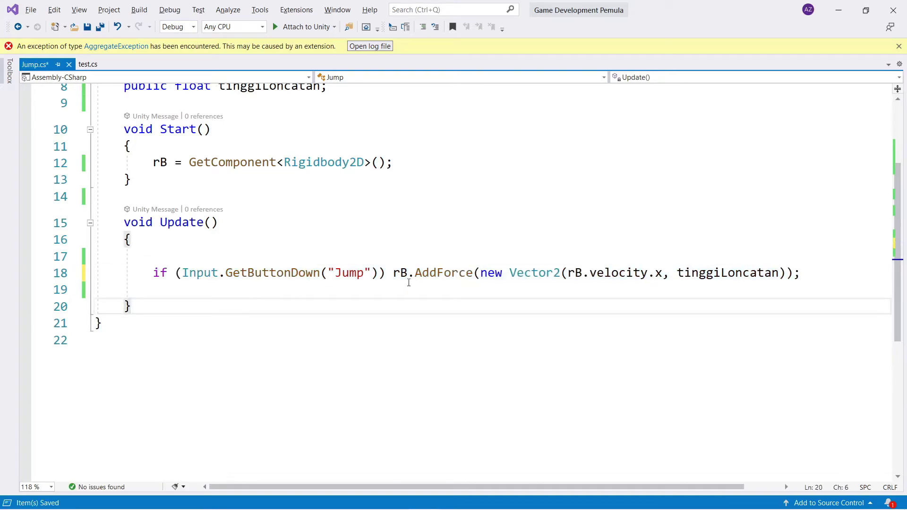
left_click(392, 273)
key("Return")
key("ctrl+s")
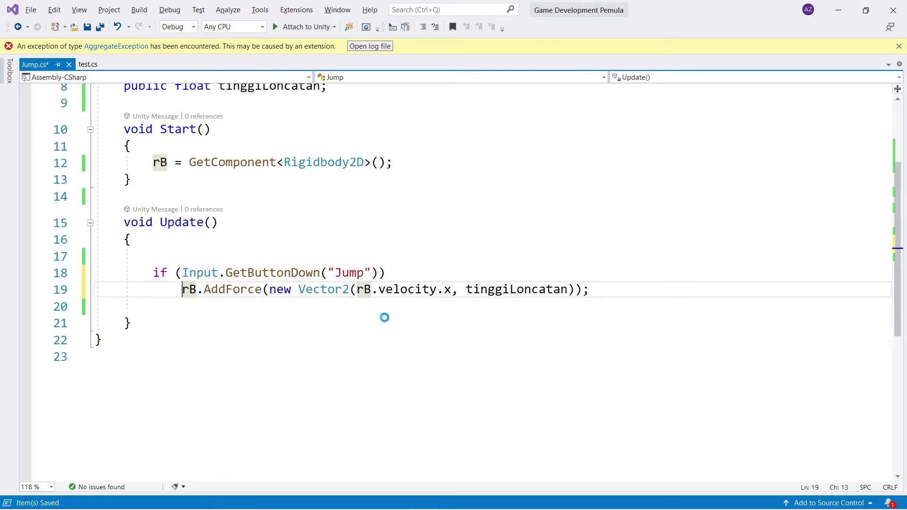
Review the finished Jump.cs code and switch back to the Unity editor.
left_click(385, 318)
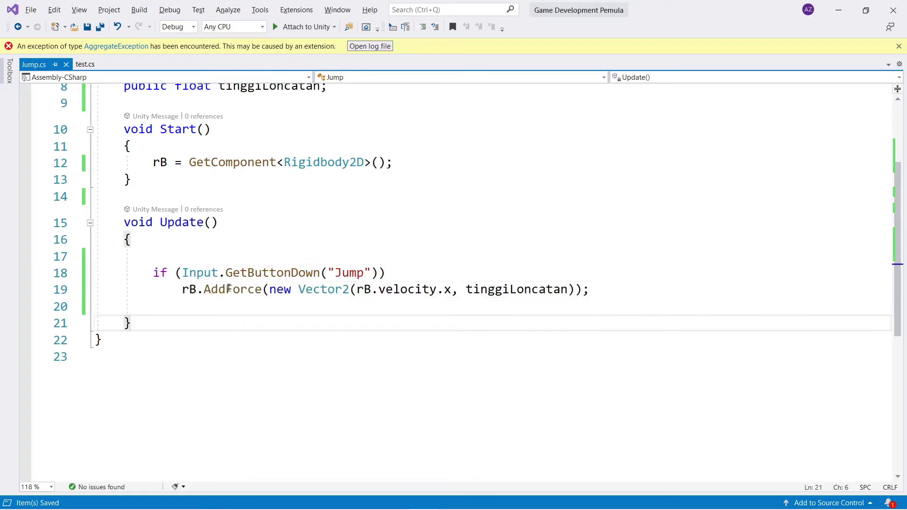
scroll(228, 288, "up", 2)
left_click_drag(595, 390, 224, 360)
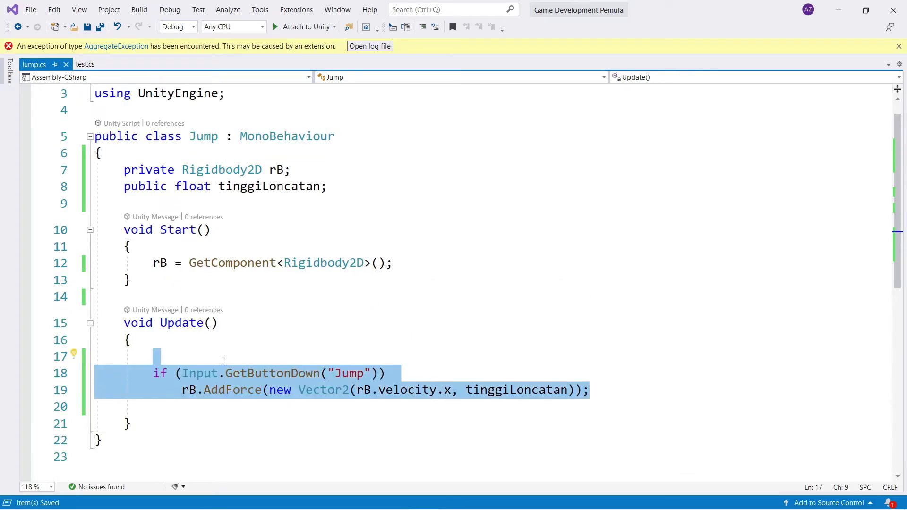
key("alt+Tab")
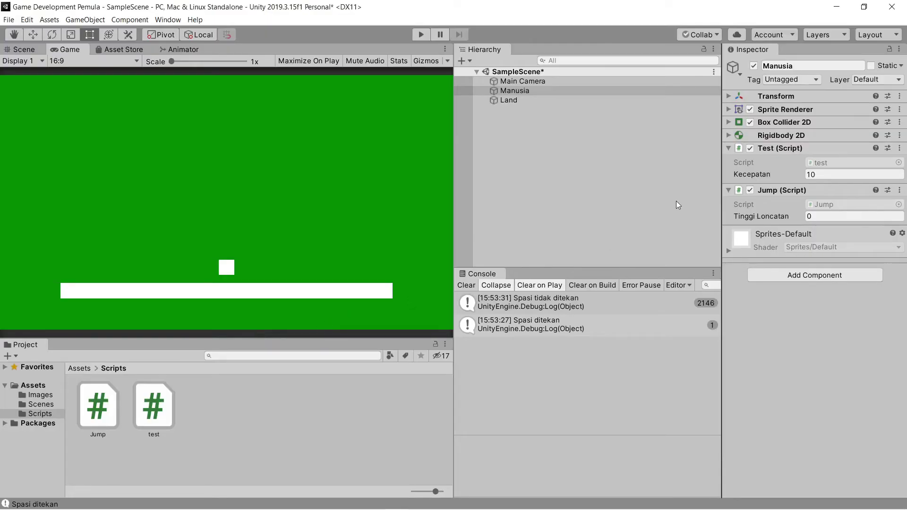
Set Tinggi Loncatan to 800, enter Play mode with a wider Game view, and press Space.
left_click(827, 218)
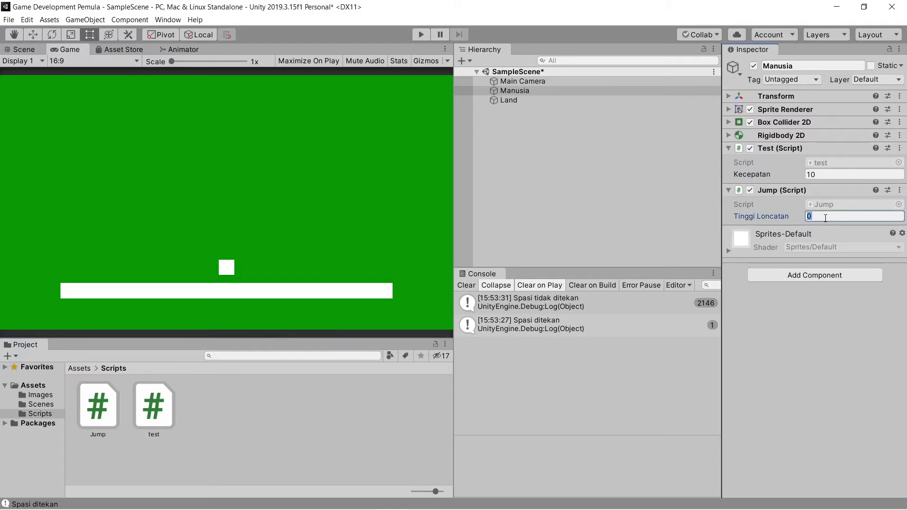
type("800")
left_click(422, 34)
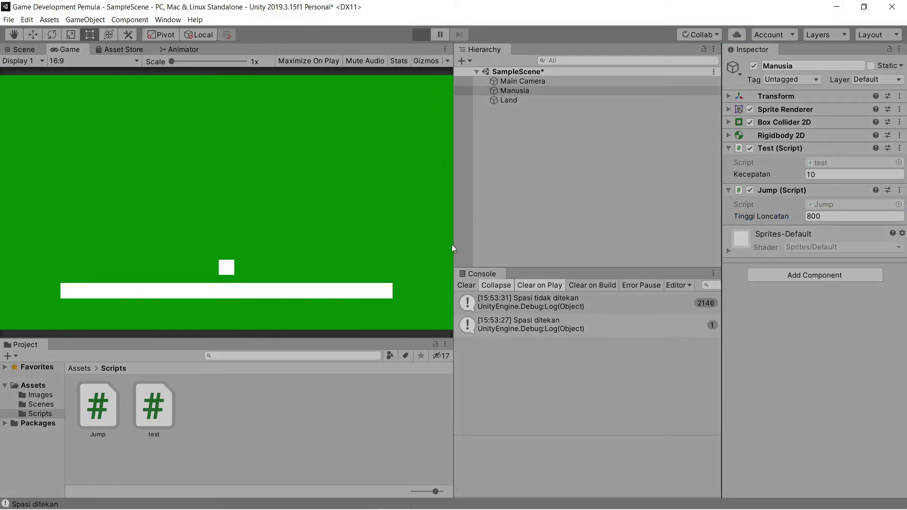
left_click_drag(452, 266, 577, 265)
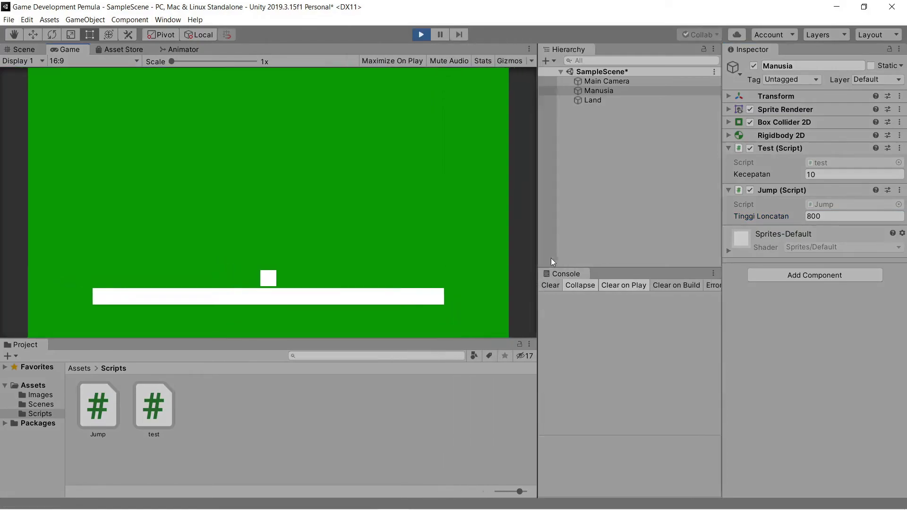
key("space")
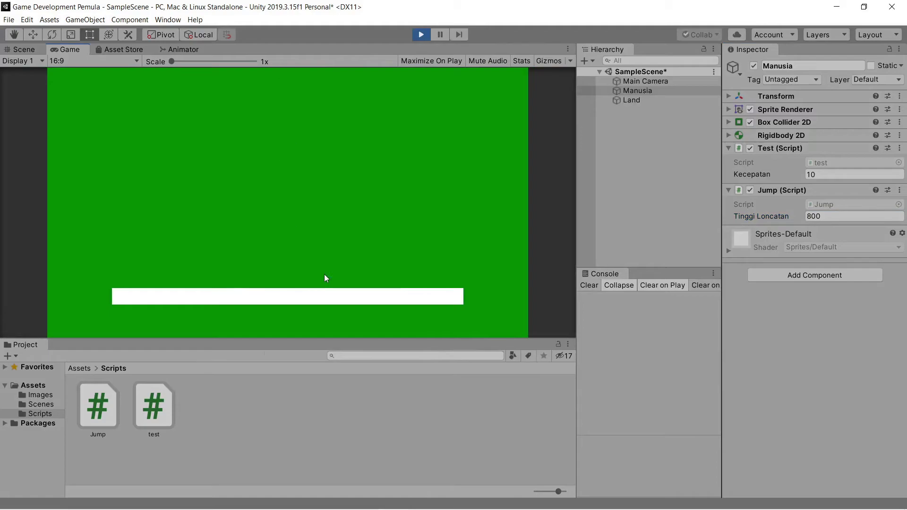
Set Tinggi Loncatan to 400 and test the jump in Play mode.
left_click(420, 36)
left_click(834, 216)
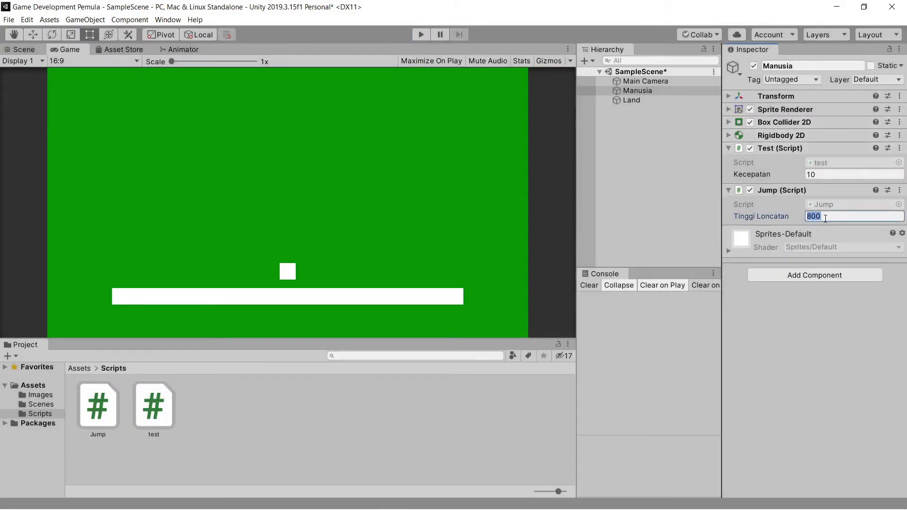
type("40")
left_click(419, 37)
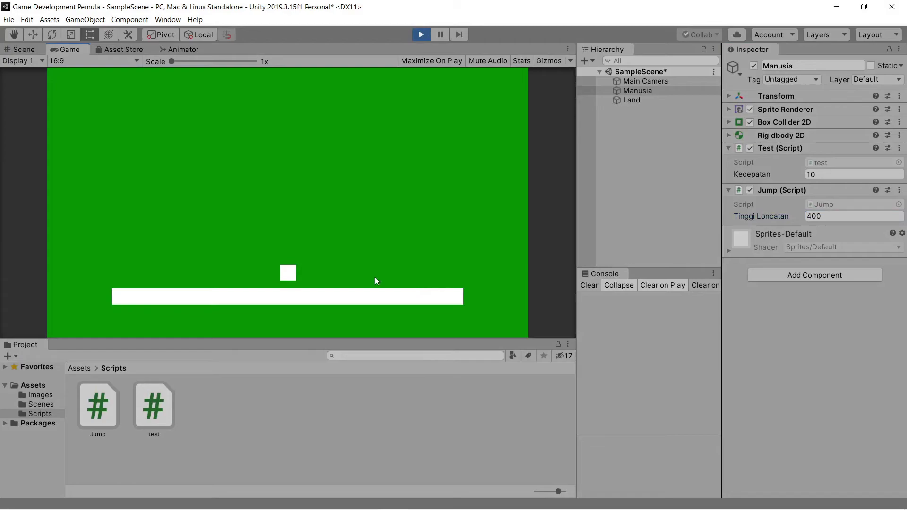
key("space")
Set Tinggi Loncatan to 100 and Kecepatan to 5.
left_click(420, 35)
left_click(824, 218)
type("20")
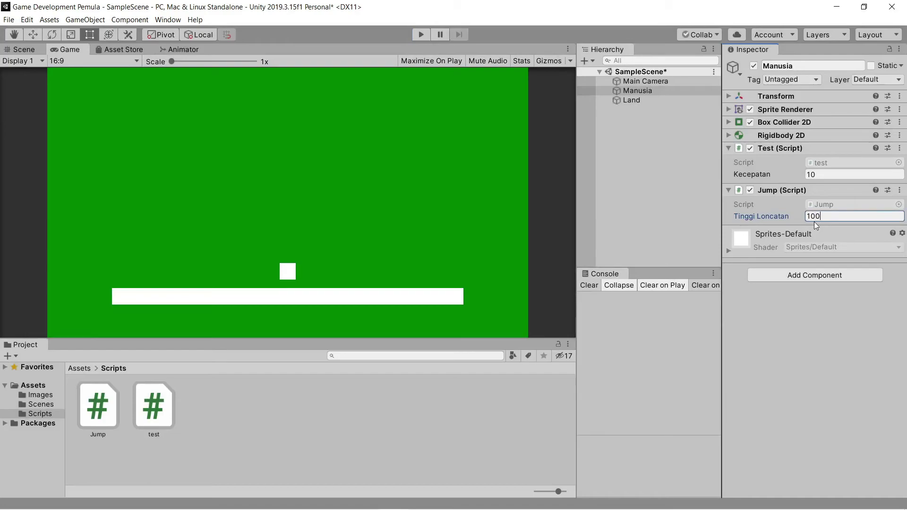
left_click(830, 173)
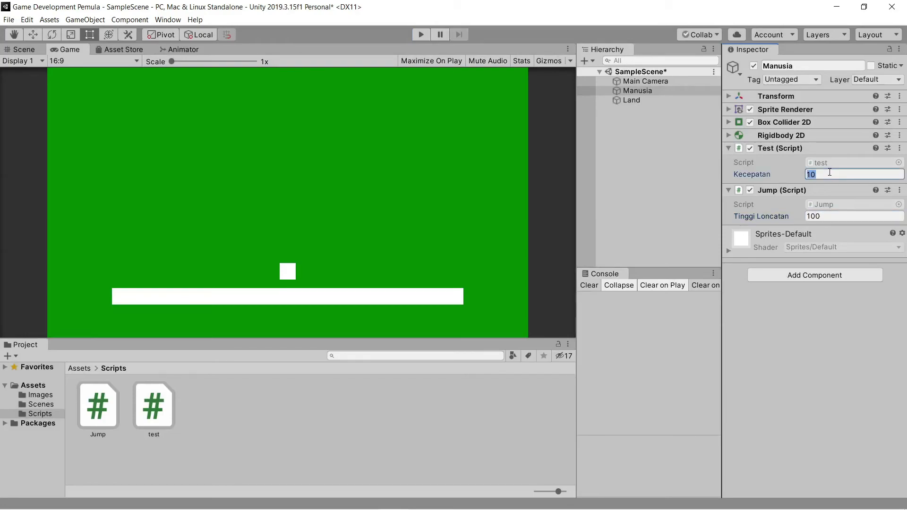
type("5")
Test in Play mode: small Space jumps and left/right arrow movement along the platform.
left_click(420, 34)
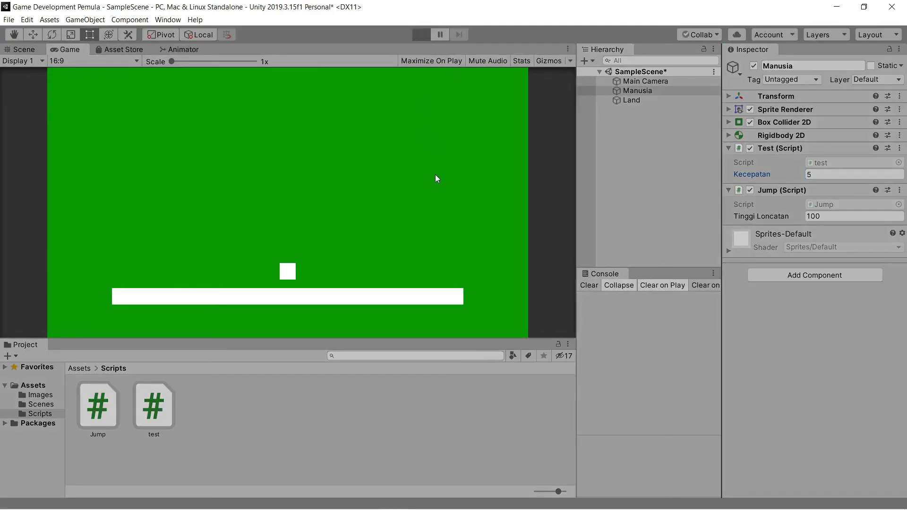
key("space")
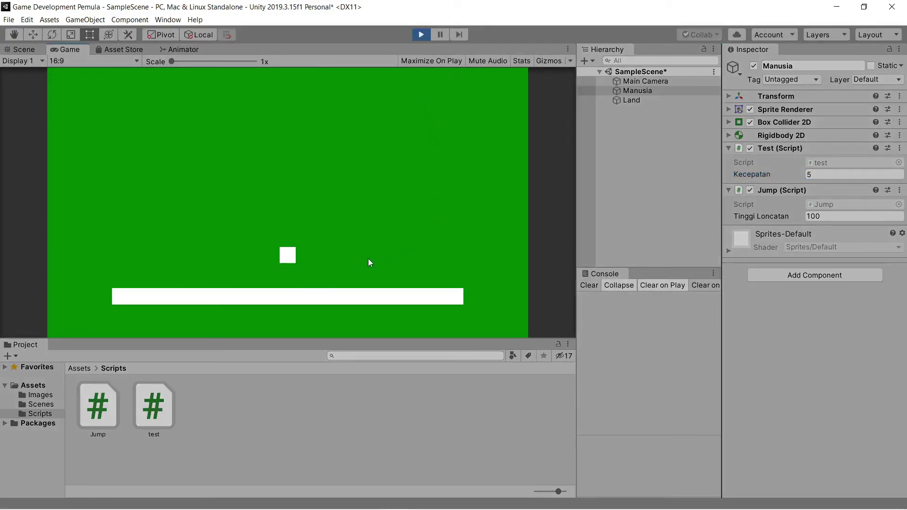
key("space")
key("Left")
key("Left")
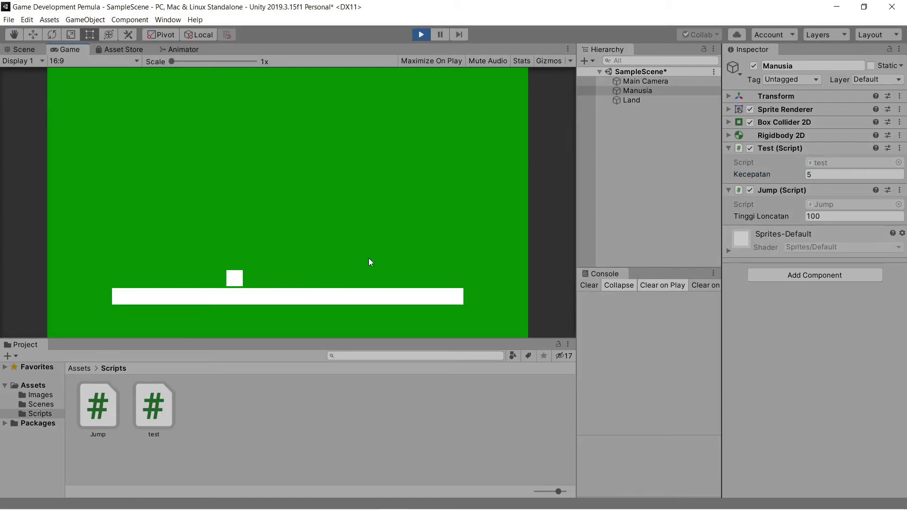
key("Right")
key("Left")
key("space")
key("space")
key("Right")
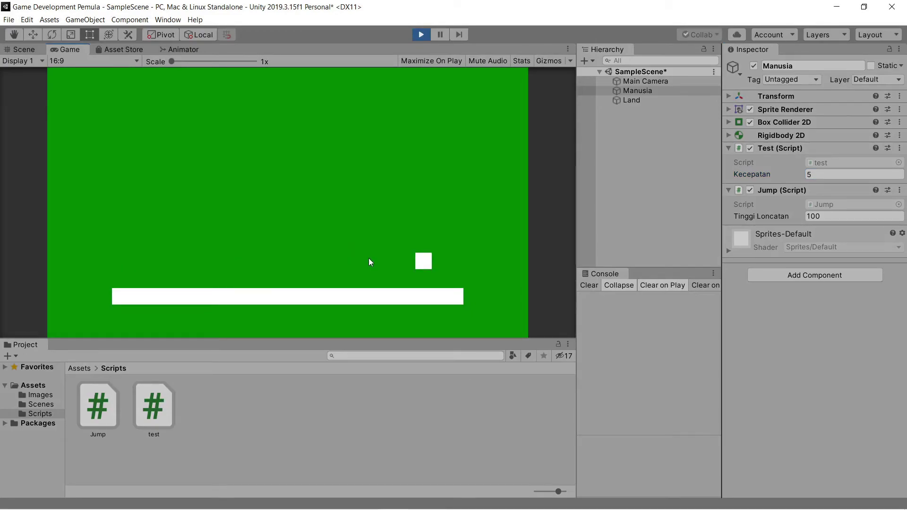
key("Left")
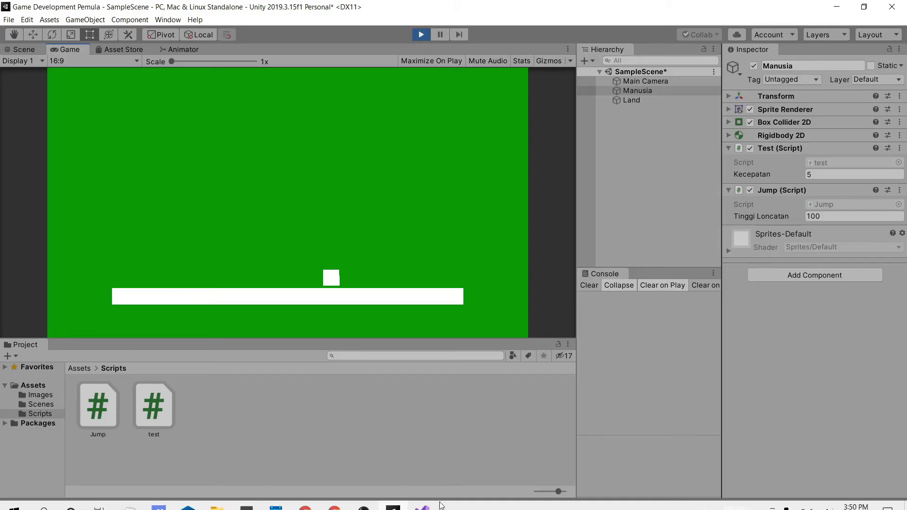
left_click(425, 503)
left_click_drag(599, 390, 154, 373)
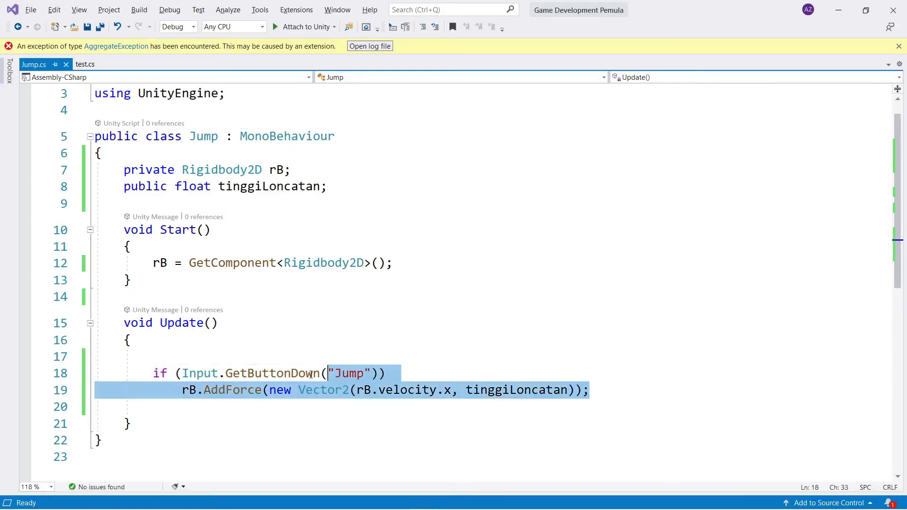
left_click(95, 457)
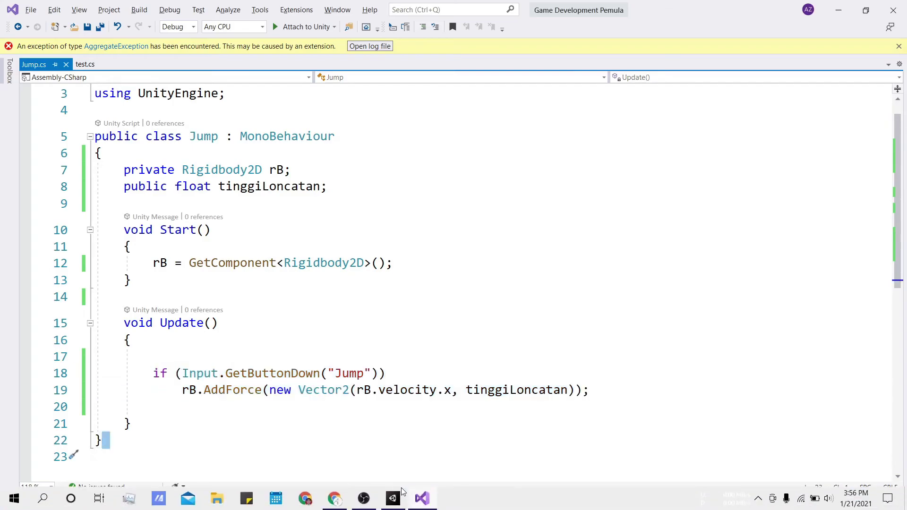
left_click(393, 499)
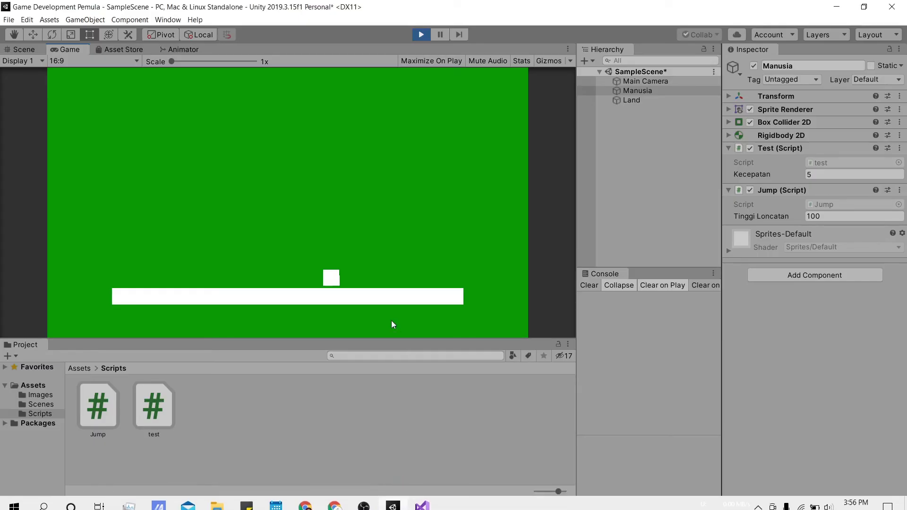
key("space")
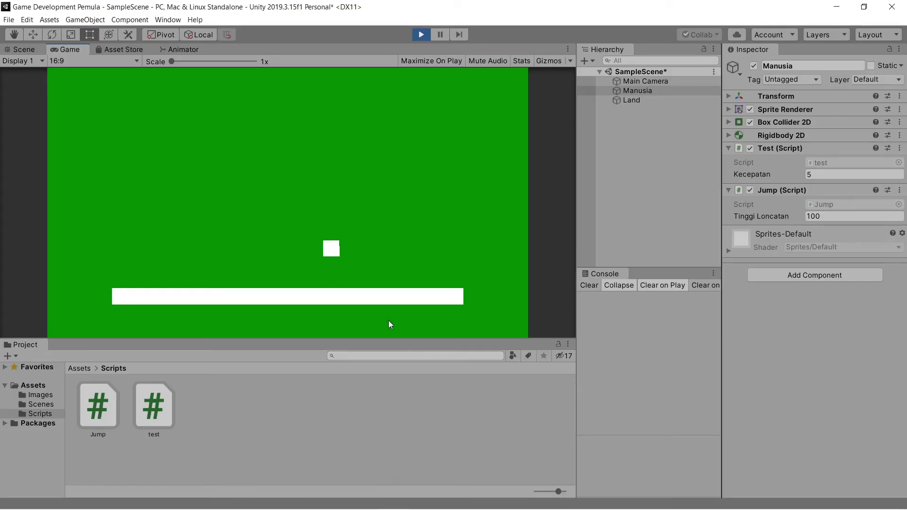
key("space")
key("space")
key("space")
key("Right")
key("Left")
key("space")
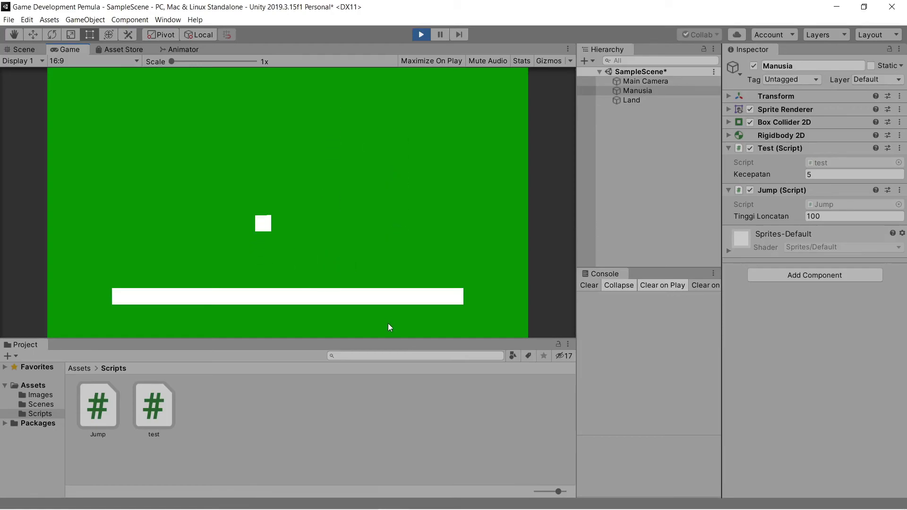
key("Right")
key("Right")
key("Left")
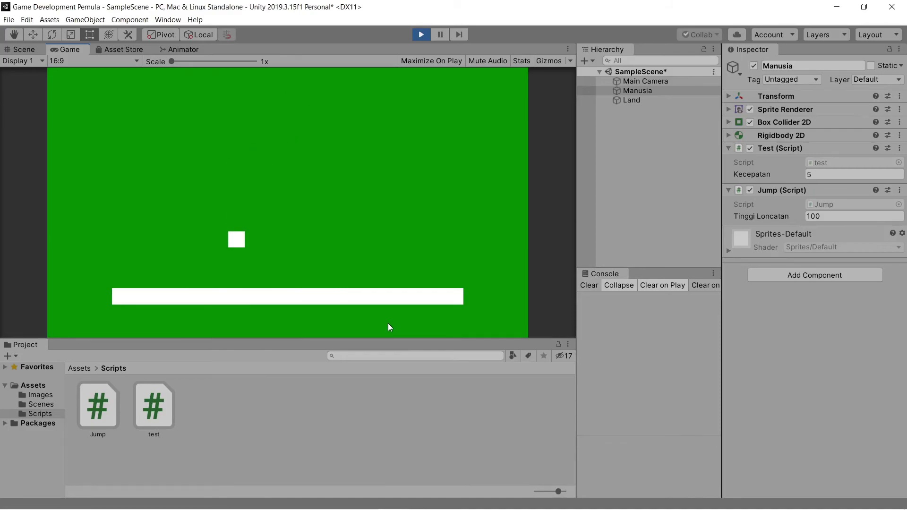
key("Right")
key("space")
key("Left")
key("Right")
key("Left")
key("space")
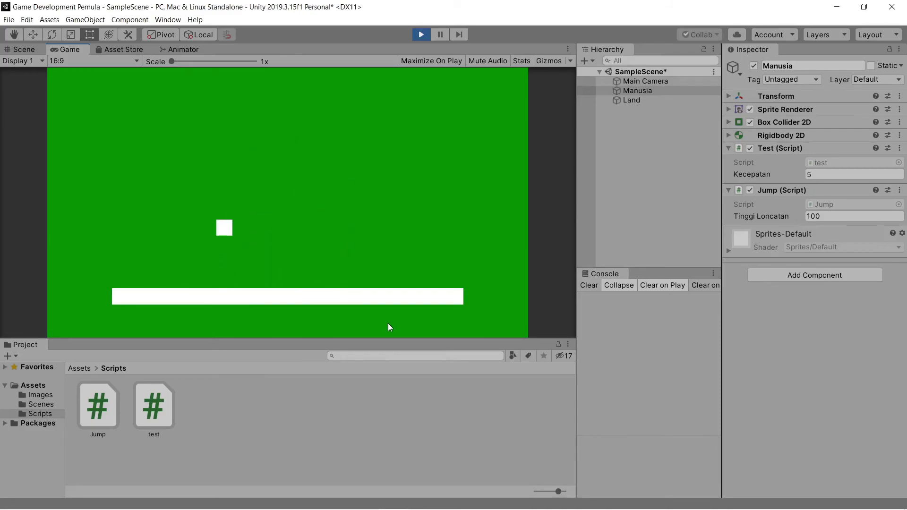
key("Right")
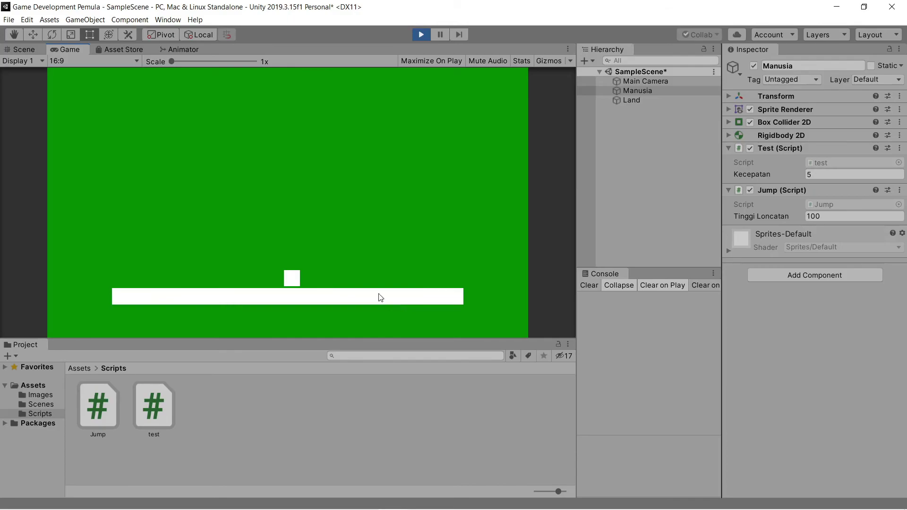
key("space")
key("space")
key("space")
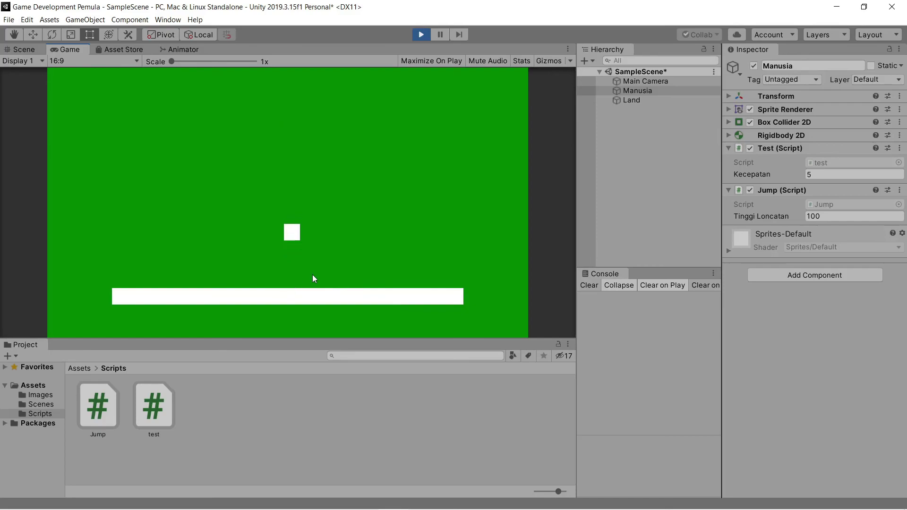